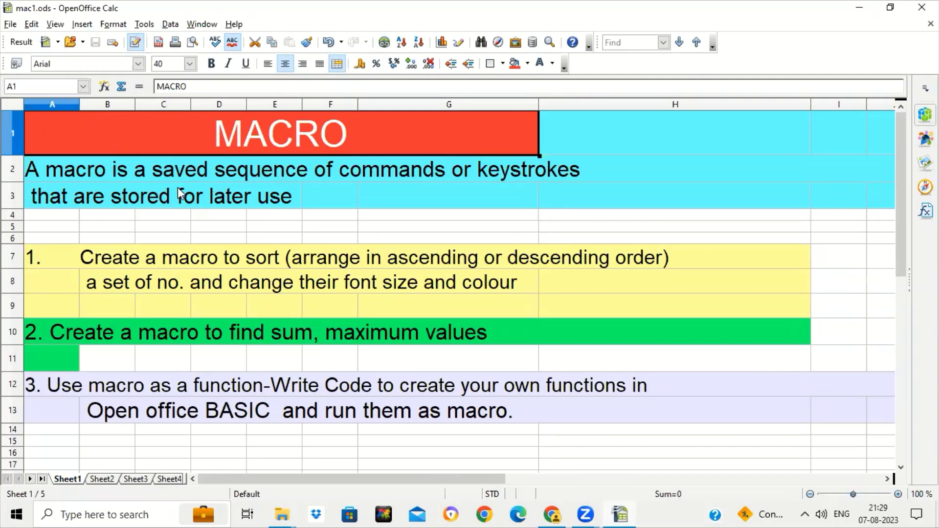
Step: Read through the macro task lines listed on Sheet1
click(243, 199)
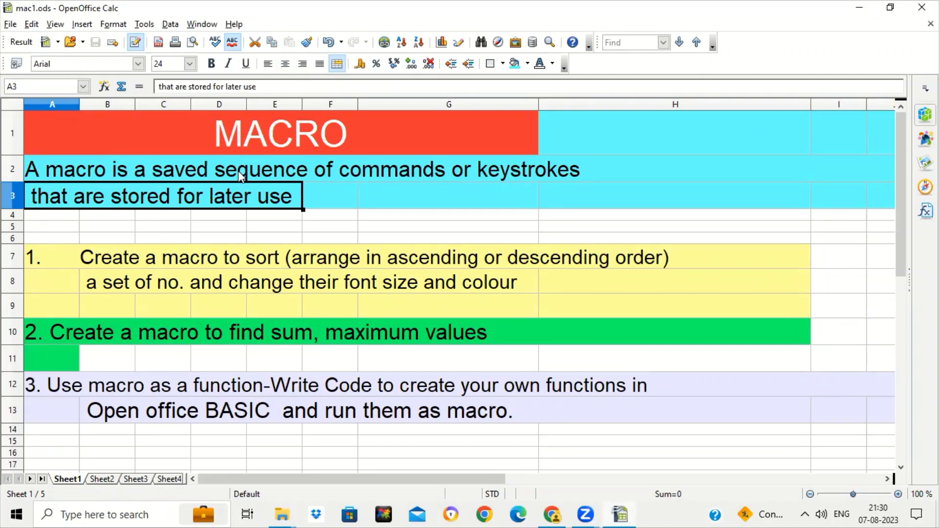
click(234, 264)
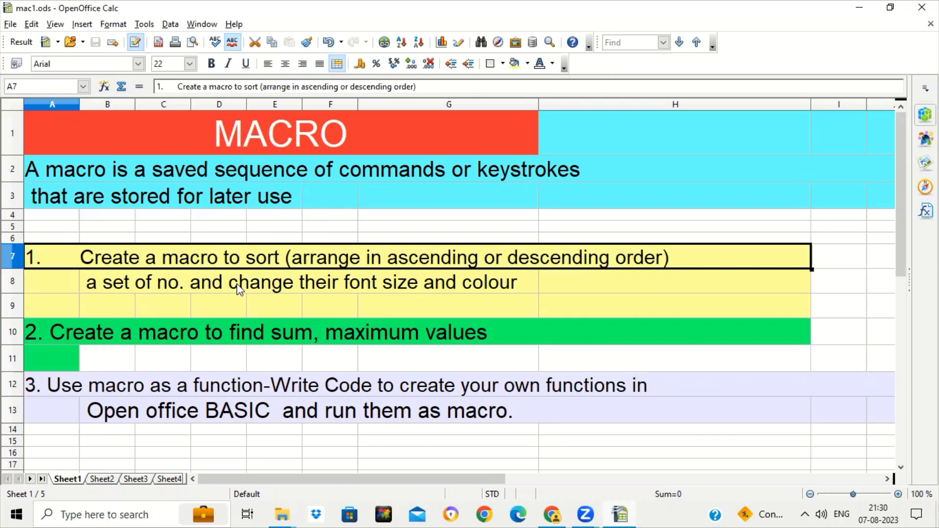
click(238, 289)
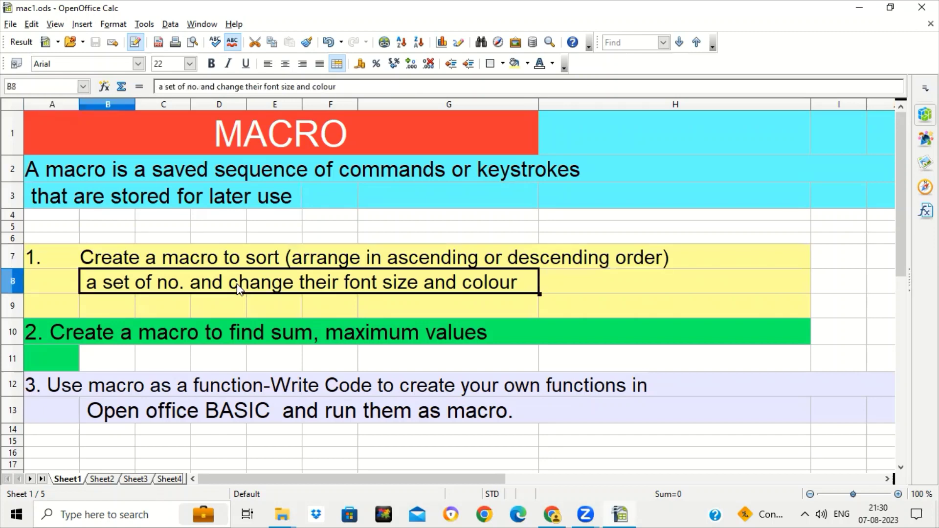
click(227, 344)
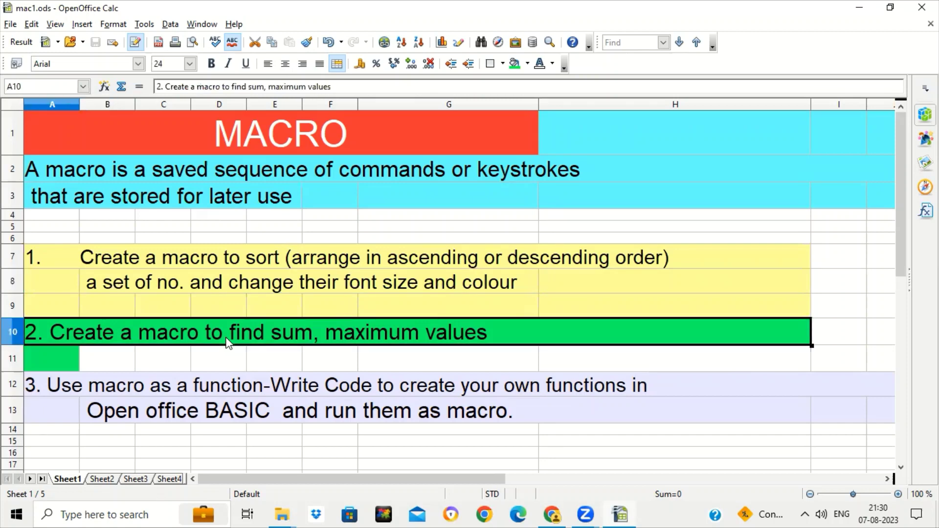
click(219, 389)
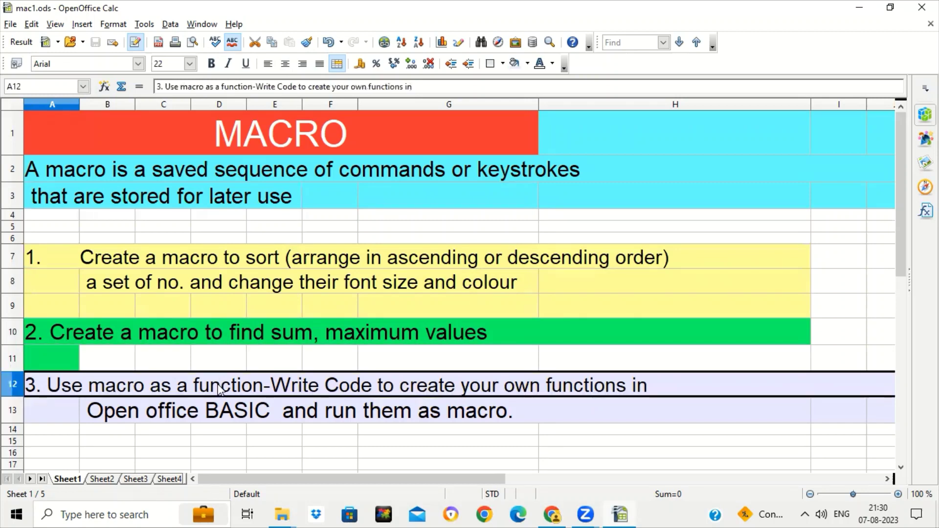
Step: Inspect Module1's code in the Basic editor, dismissing the syntax error, then close the editor
click(145, 24)
mouse_move(186, 239)
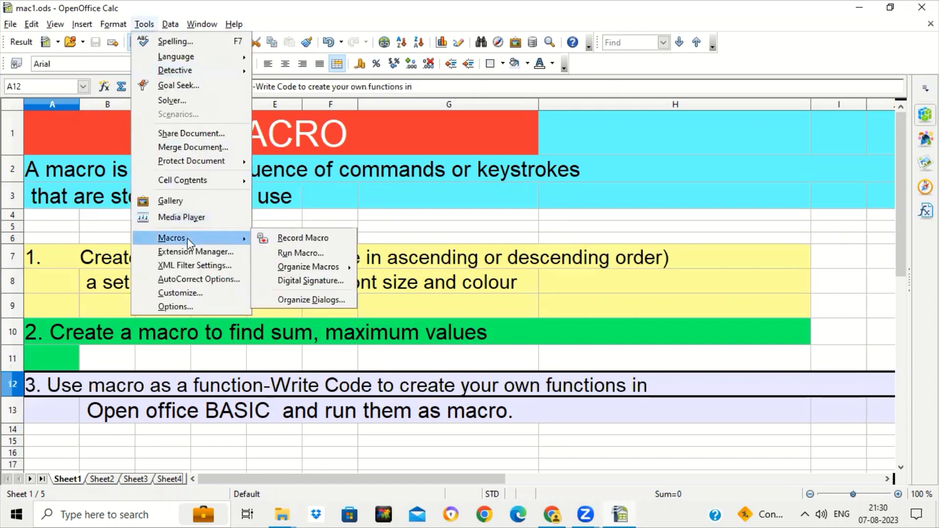
mouse_move(283, 267)
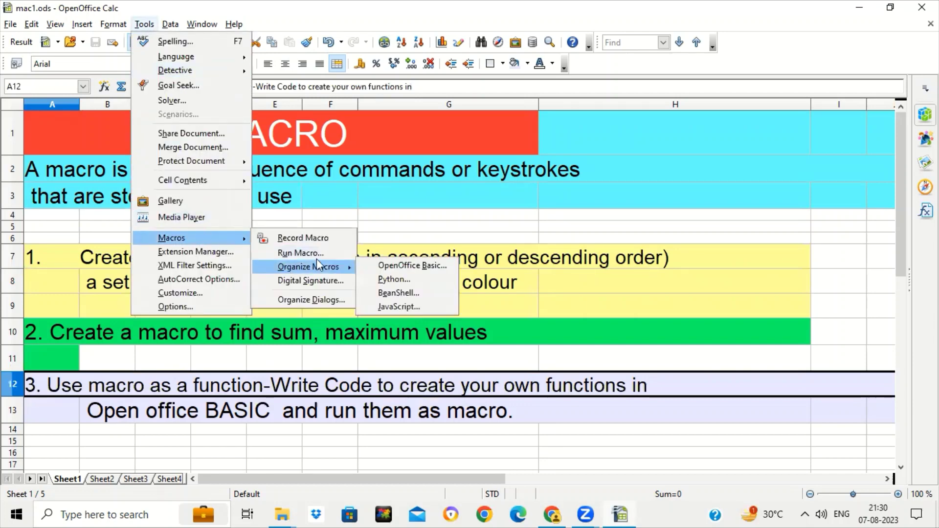
click(385, 269)
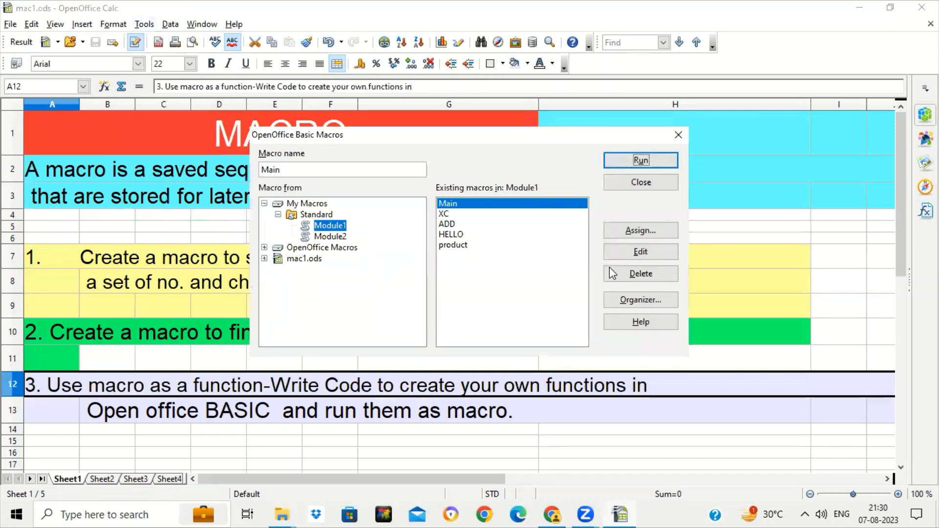
click(629, 256)
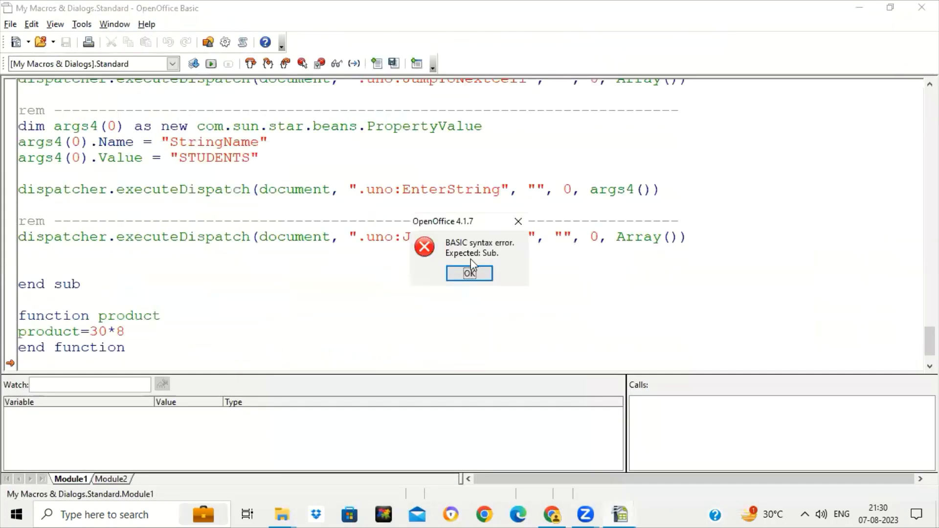
click(469, 273)
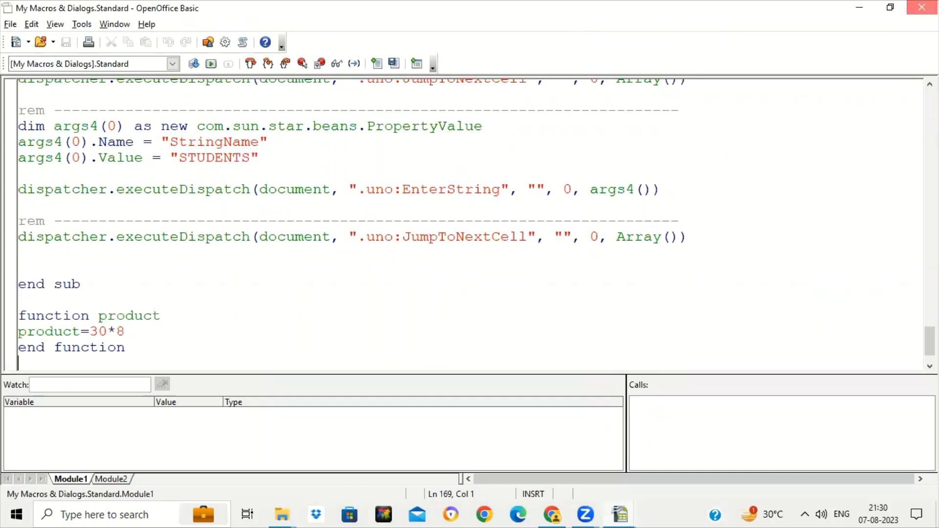
click(922, 8)
Step: Select a few cells on Sheet1, then switch to Sheet2 holding 44, 12, 34, 60, 52
click(295, 409)
click(149, 442)
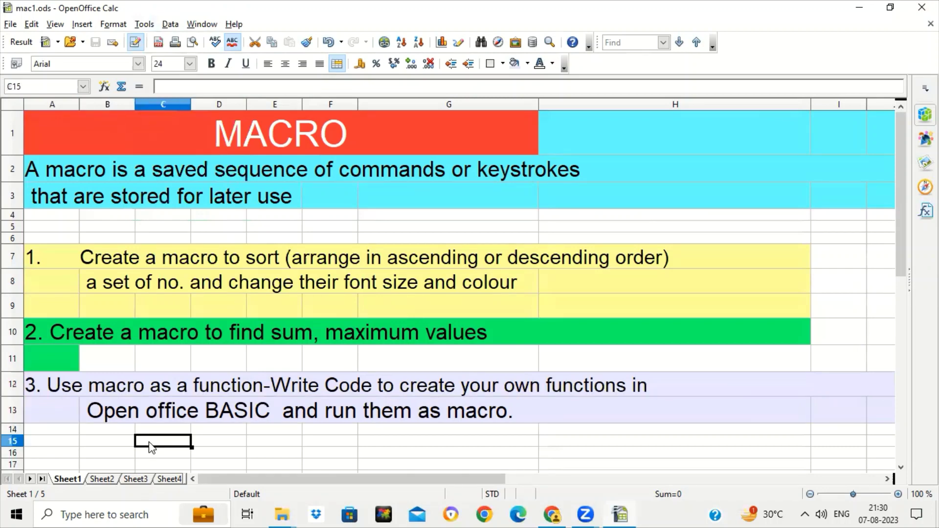
click(160, 429)
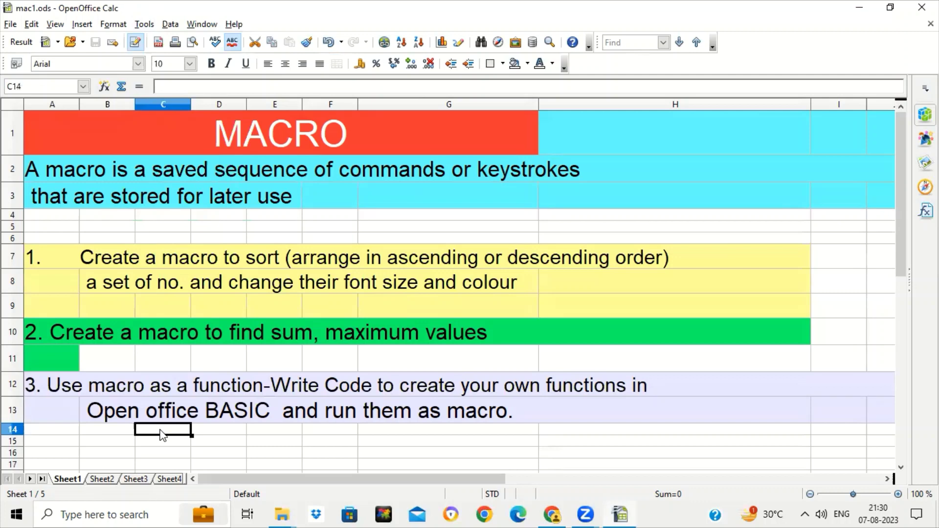
click(182, 266)
click(110, 483)
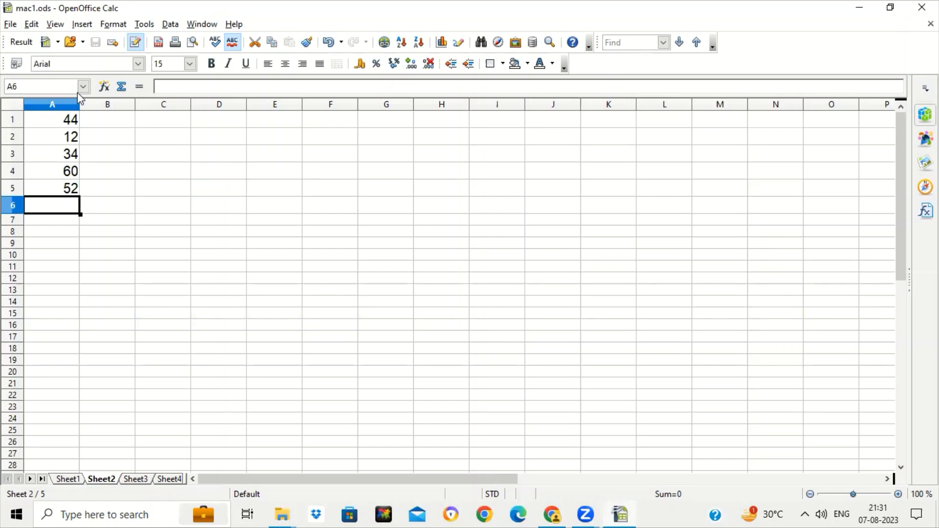
click(144, 25)
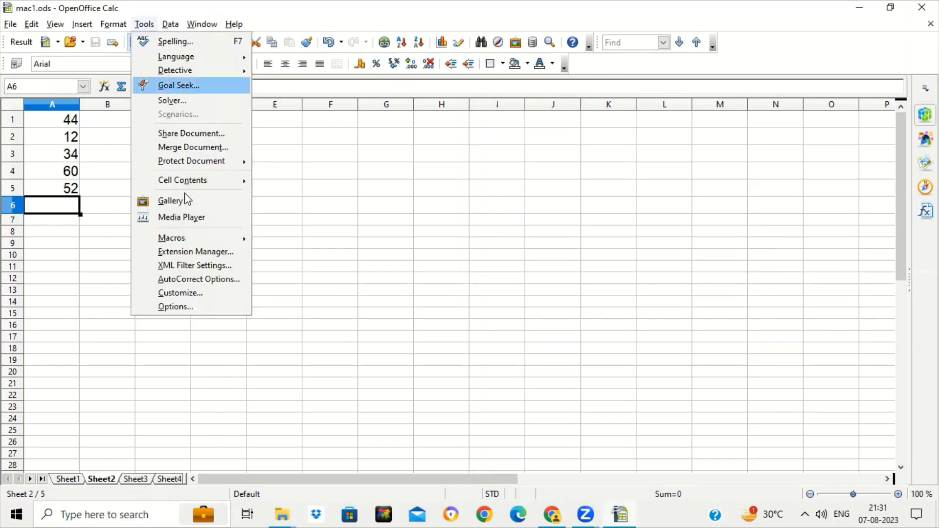
Step: Record sorting A1:A5 ascending and formatting it as 22-point blue text, ending on E5
mouse_move(197, 238)
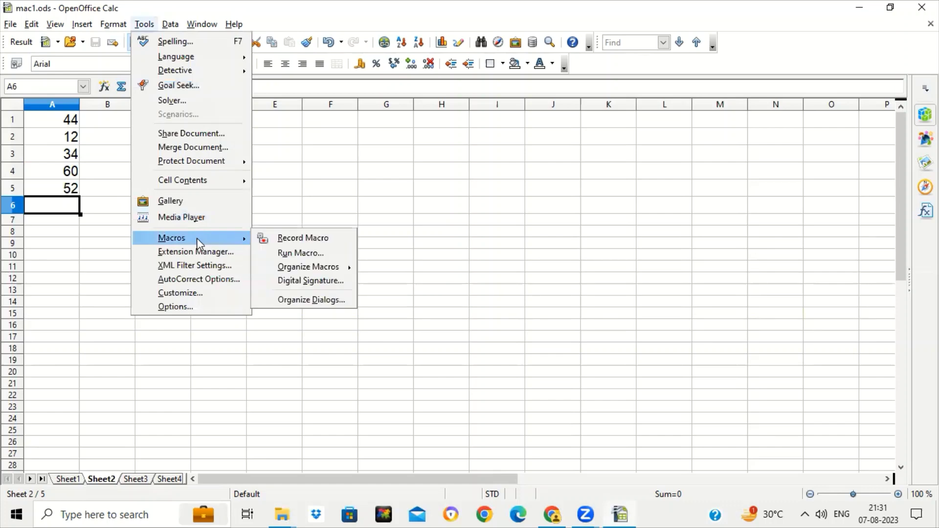
click(308, 242)
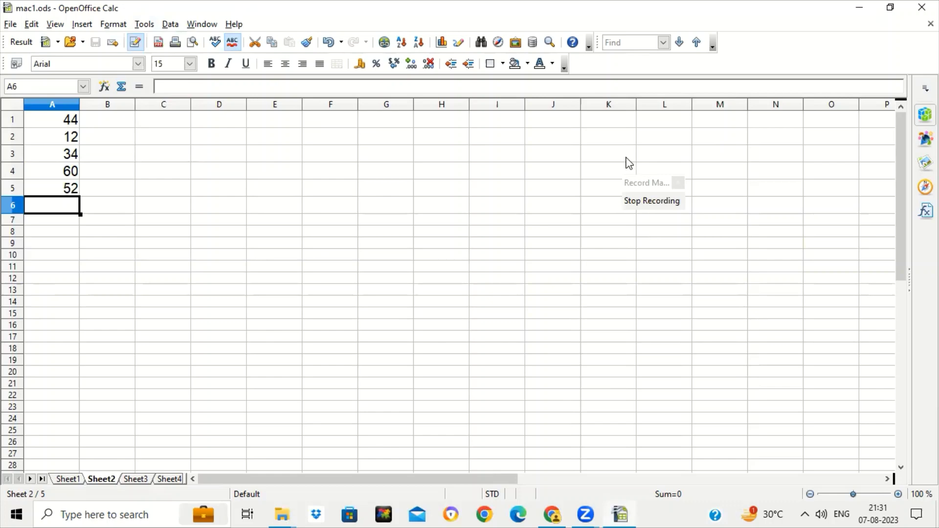
drag(68, 126, 74, 188)
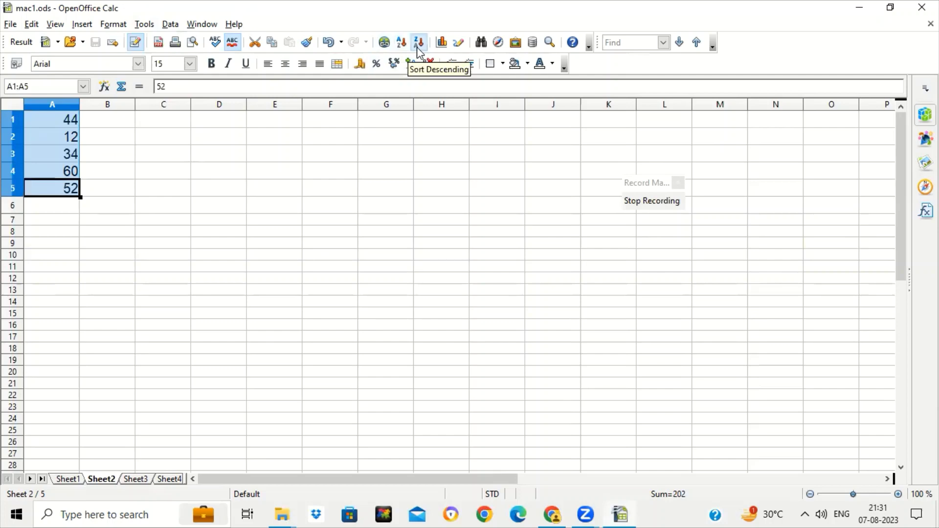
click(400, 44)
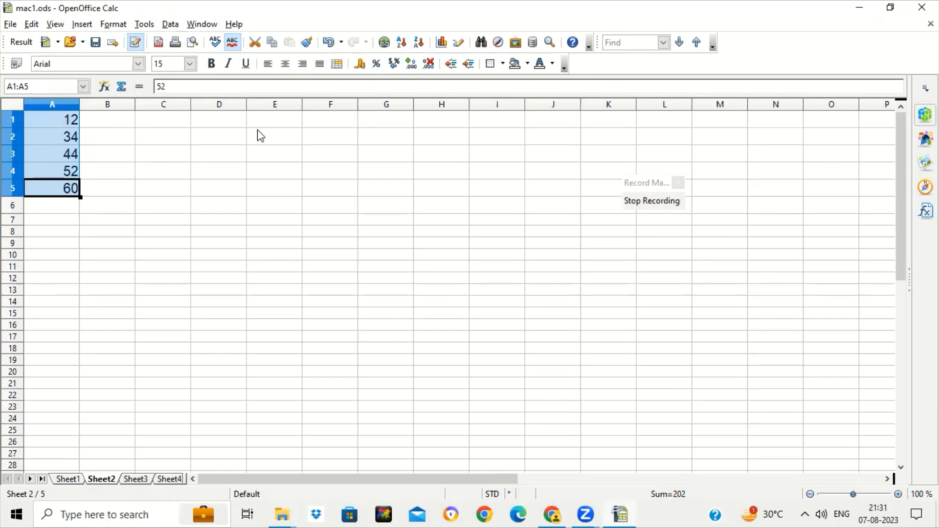
click(190, 64)
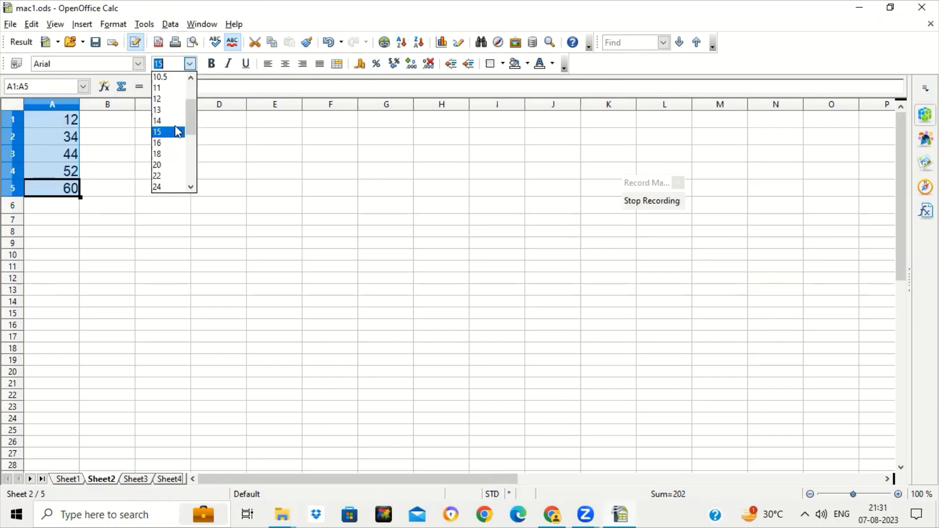
click(170, 178)
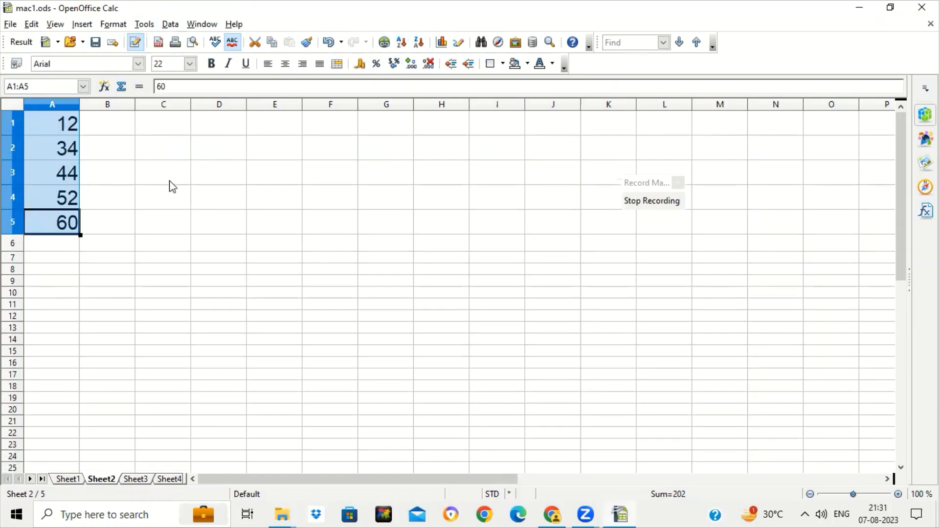
click(553, 63)
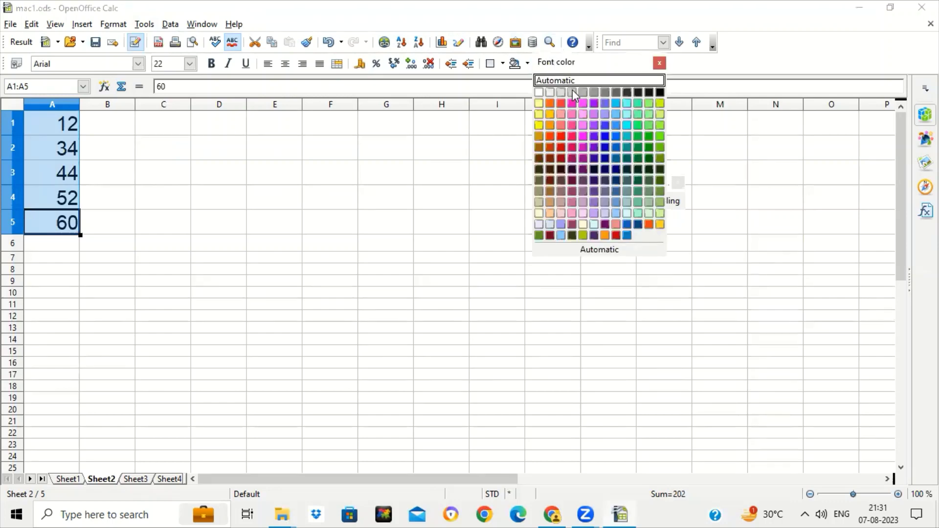
click(605, 136)
click(295, 215)
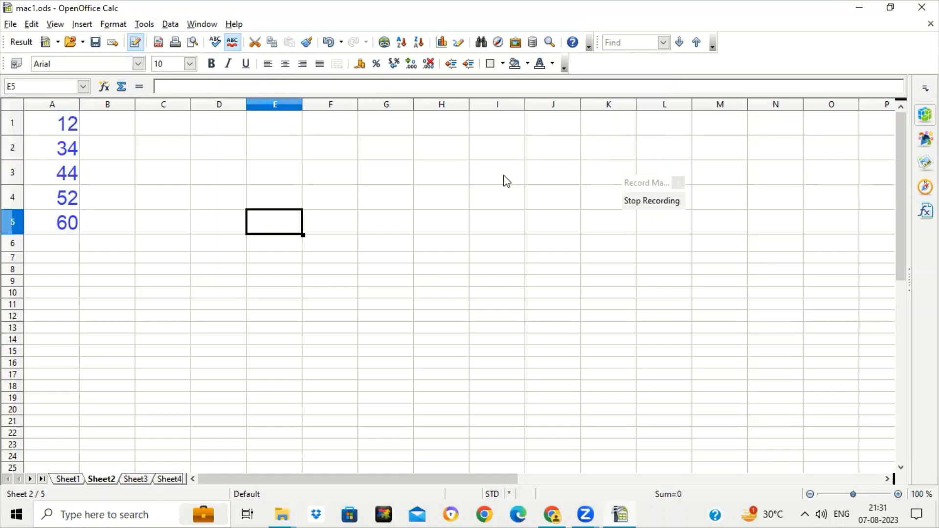
Step: Stop recording and create a new Module2 in mac1.ods's Standard library
click(644, 201)
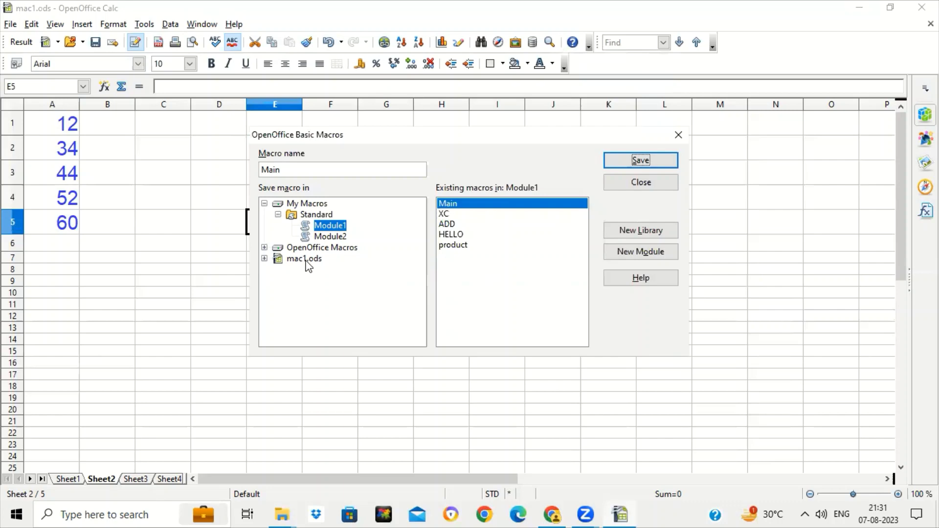
double_click(306, 260)
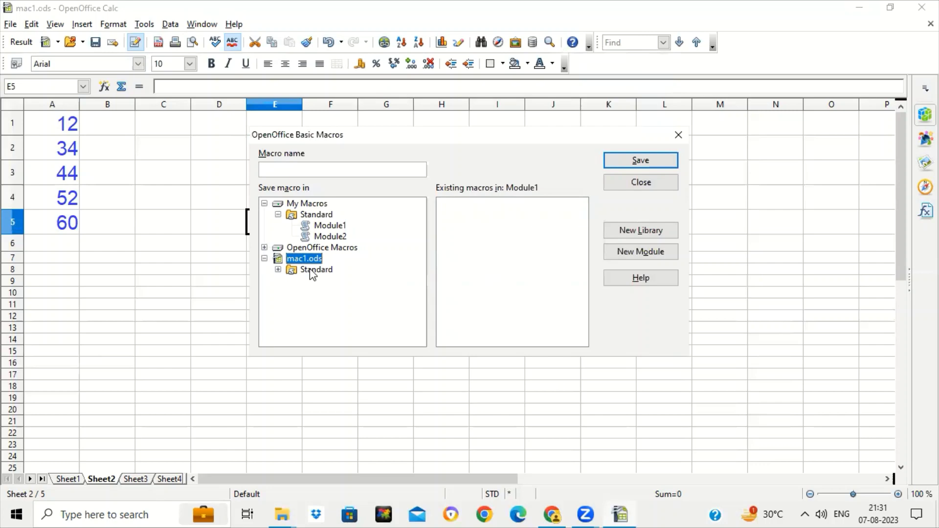
double_click(312, 270)
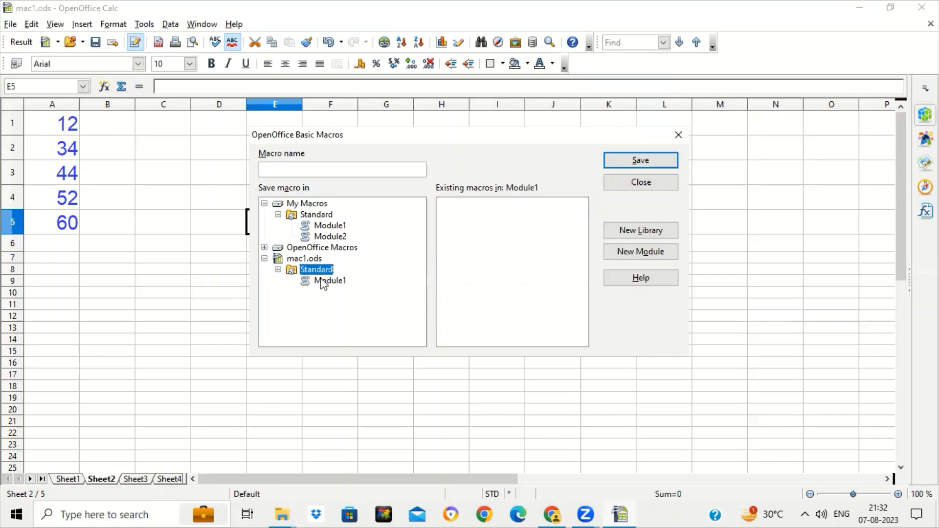
click(650, 259)
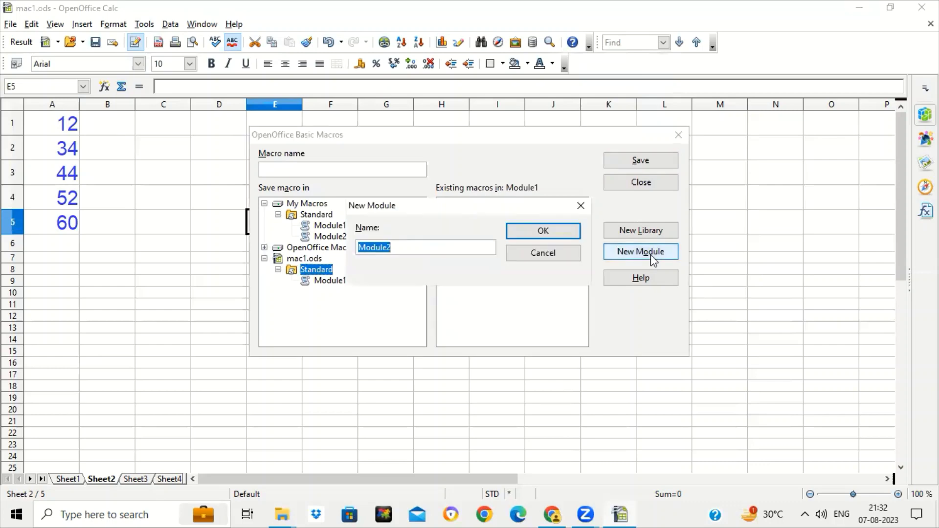
click(414, 247)
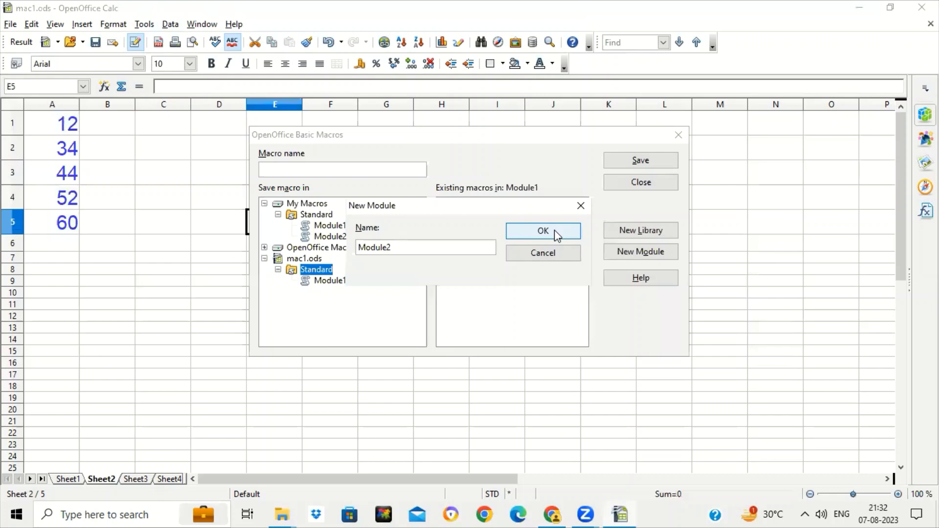
click(543, 231)
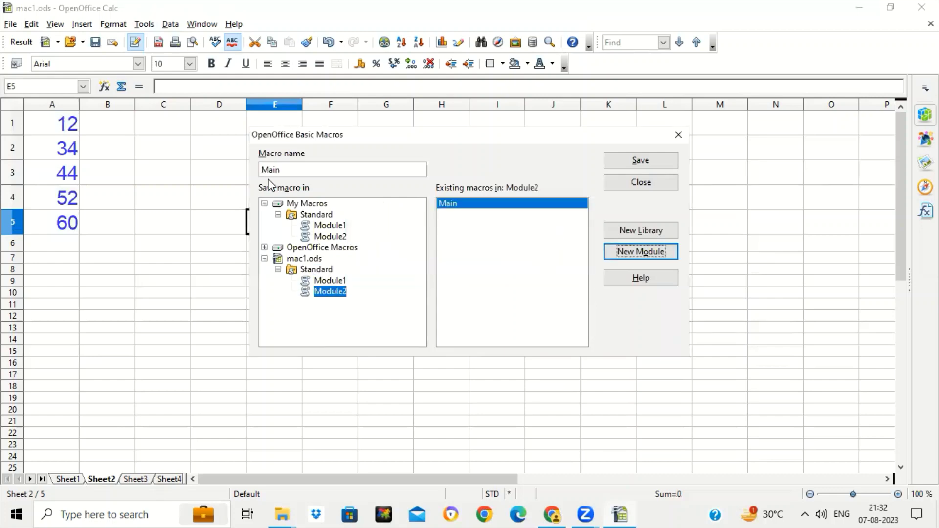
Step: Name the recorded macro M1 and save it in Module2
double_click(291, 167)
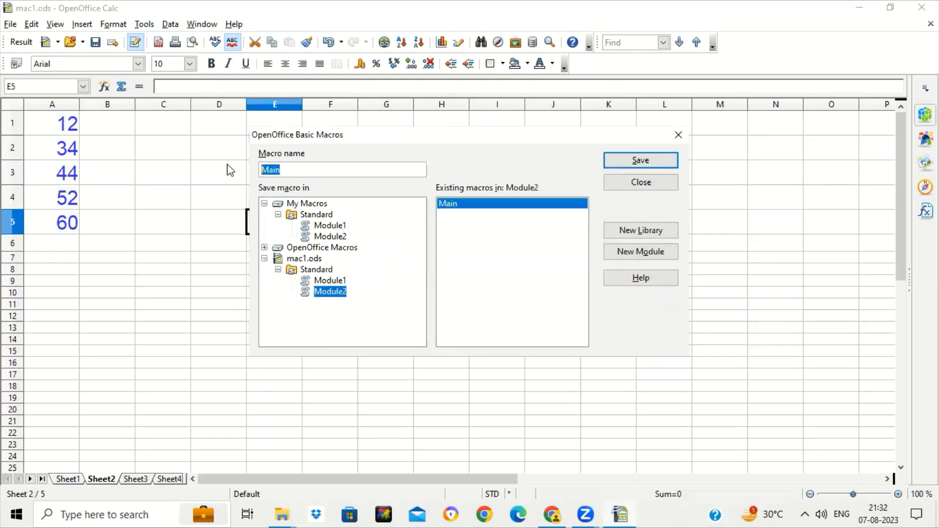
text(M1)
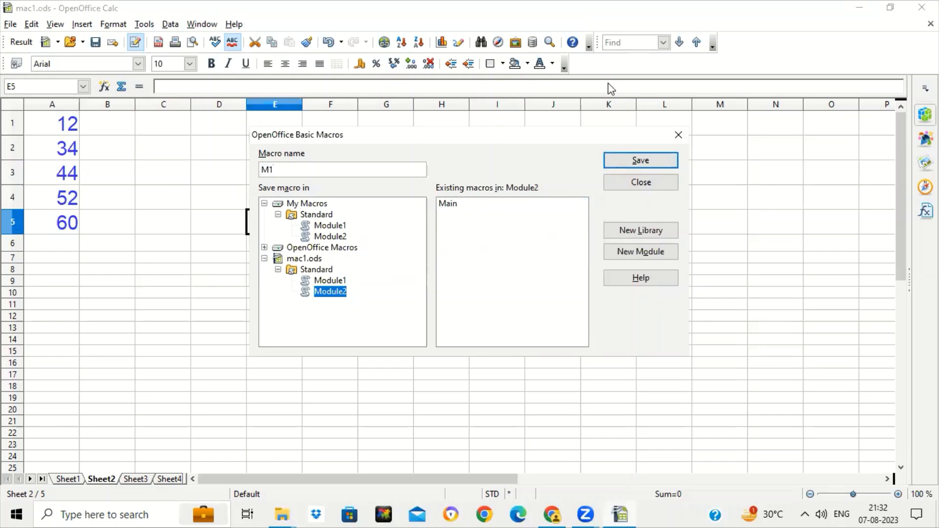
click(623, 162)
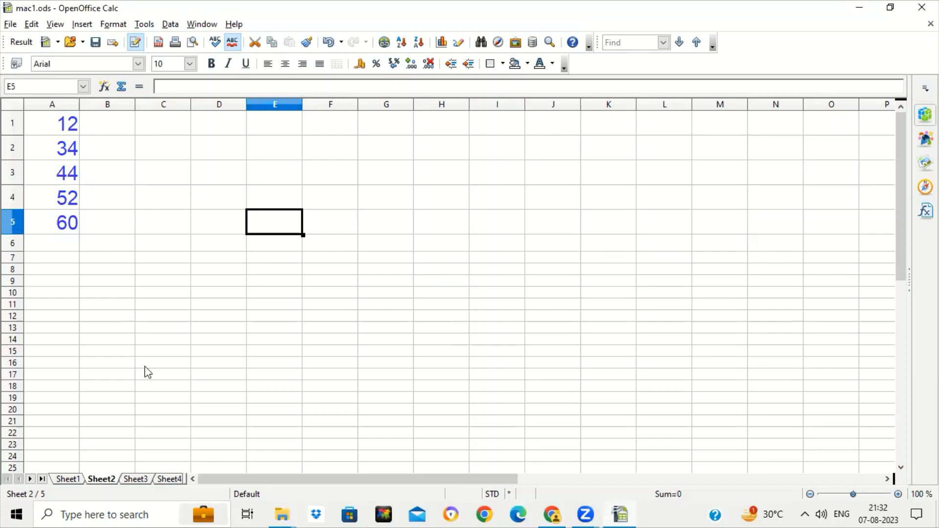
Step: Go to Sheet3 with the numbers 33, 12, 45, 23, 7 and open Tools > Macros
click(128, 480)
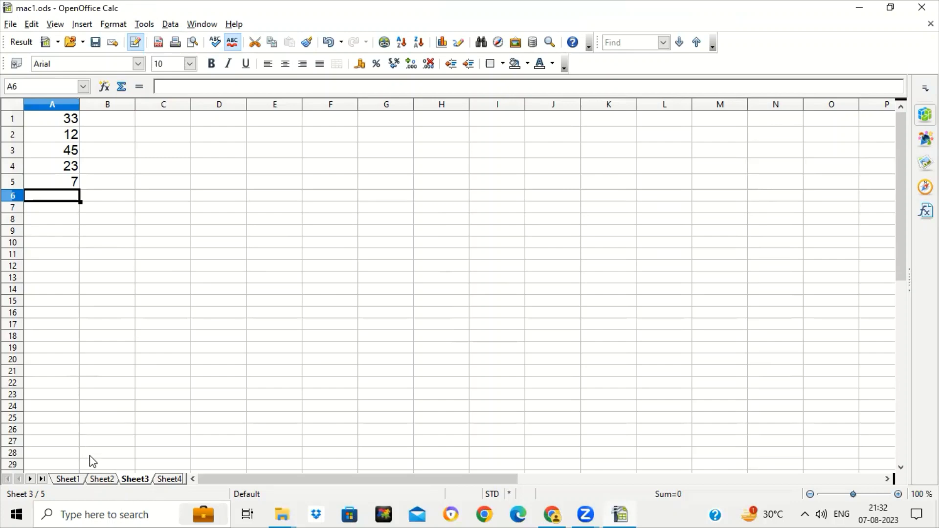
click(103, 478)
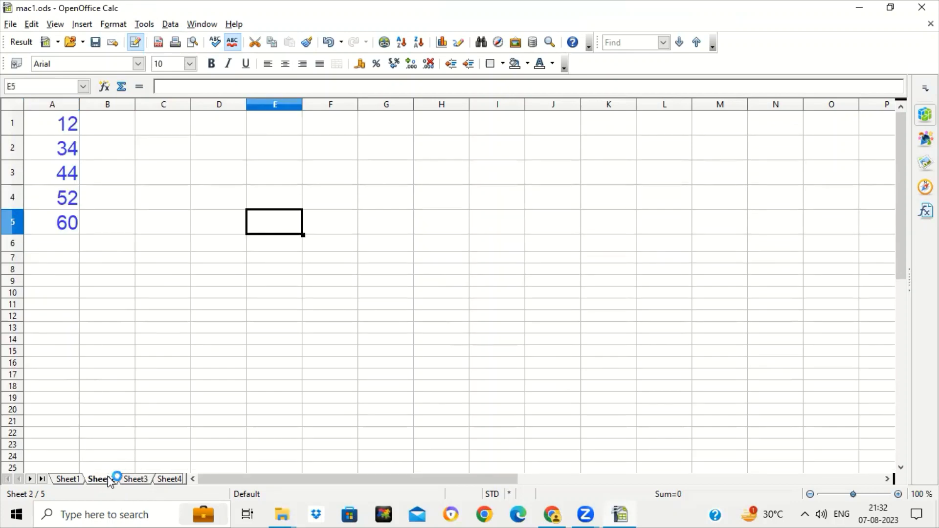
click(135, 479)
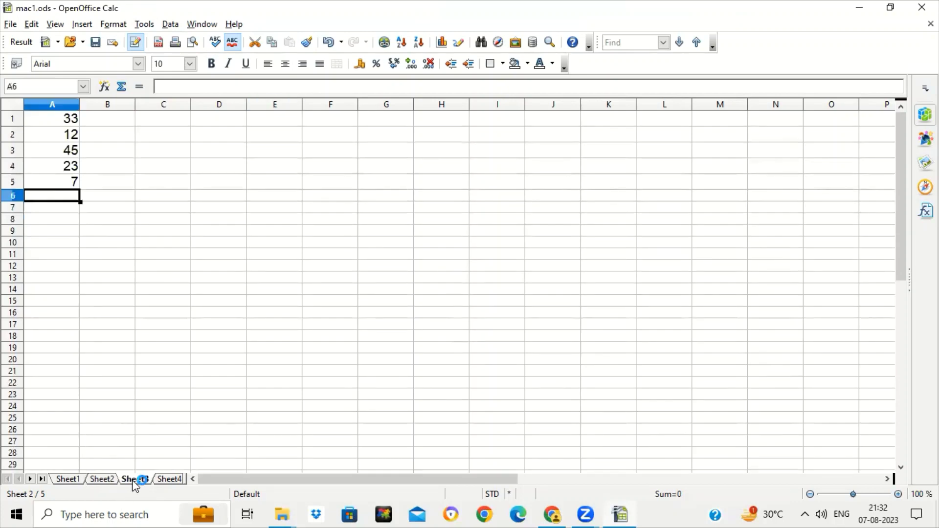
click(149, 25)
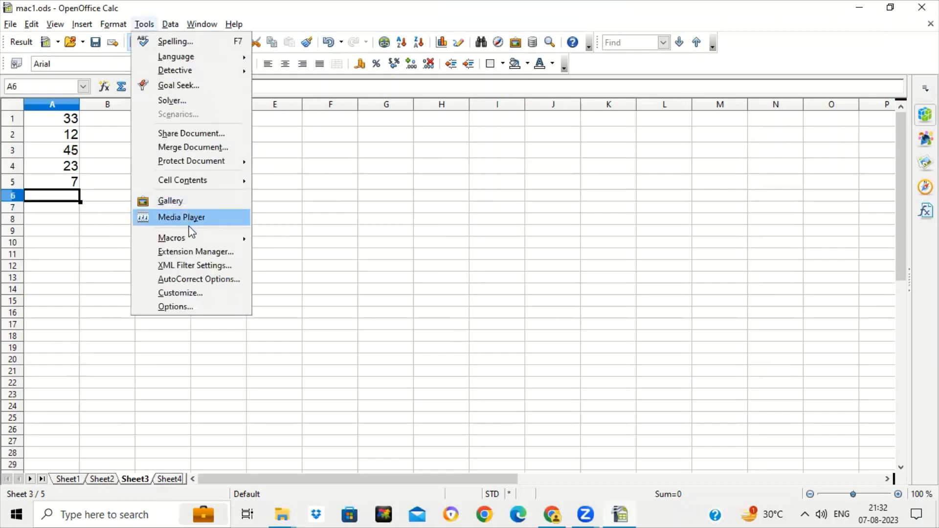
mouse_move(191, 239)
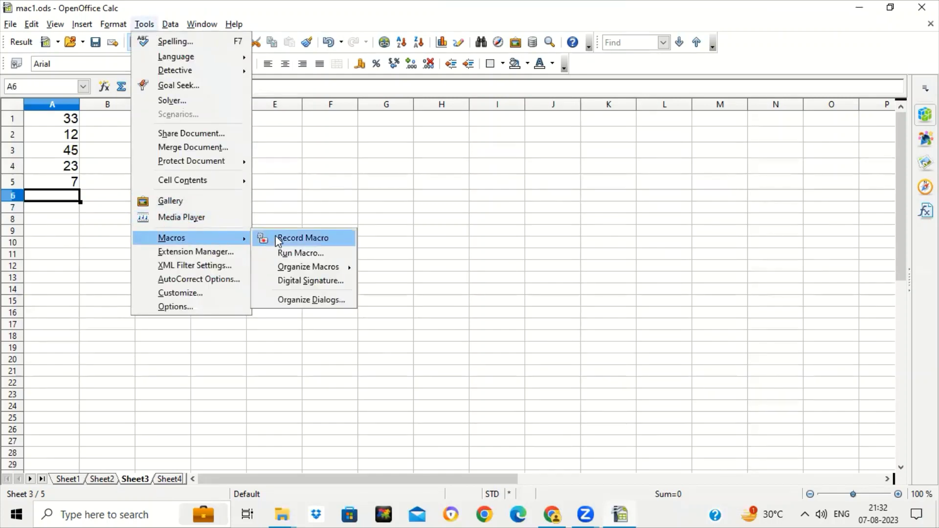
Step: In Run Macro, browse mac1.ods > Standard > Module2 and run M1 on Sheet3
click(318, 254)
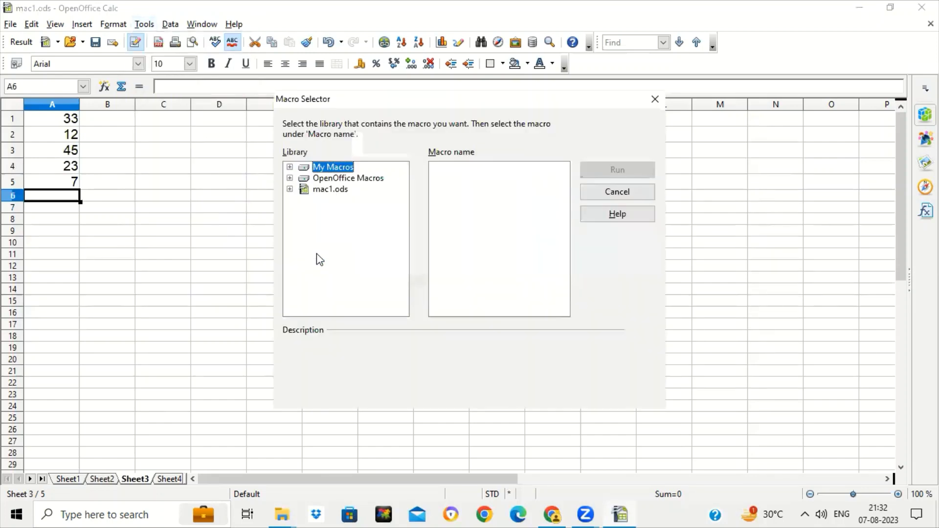
double_click(331, 191)
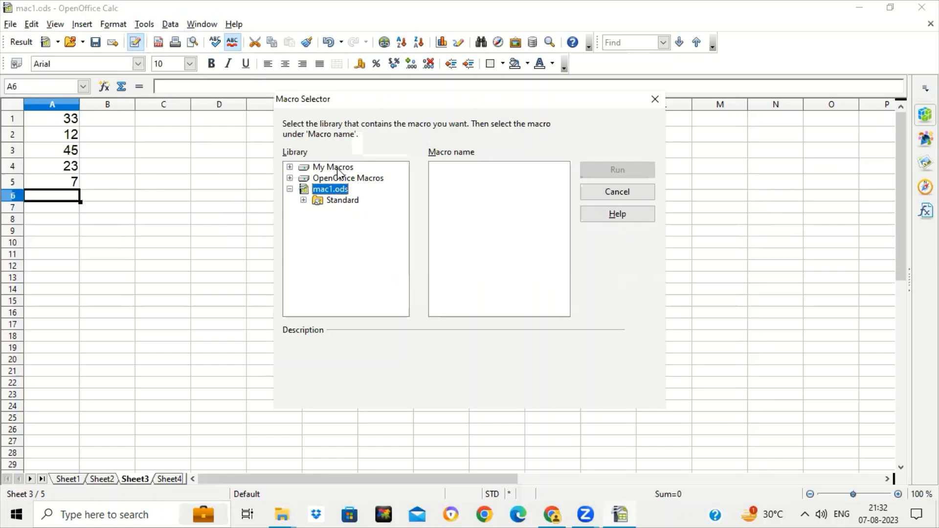
double_click(339, 172)
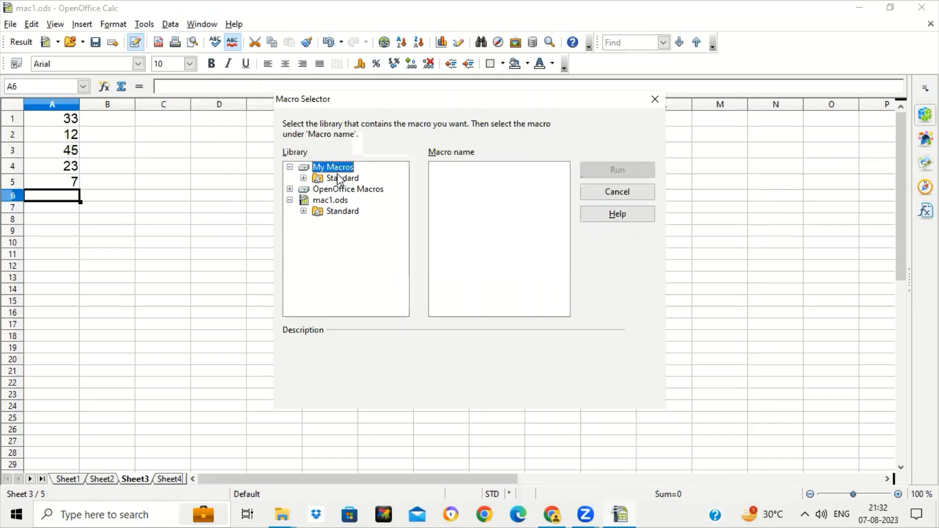
click(345, 214)
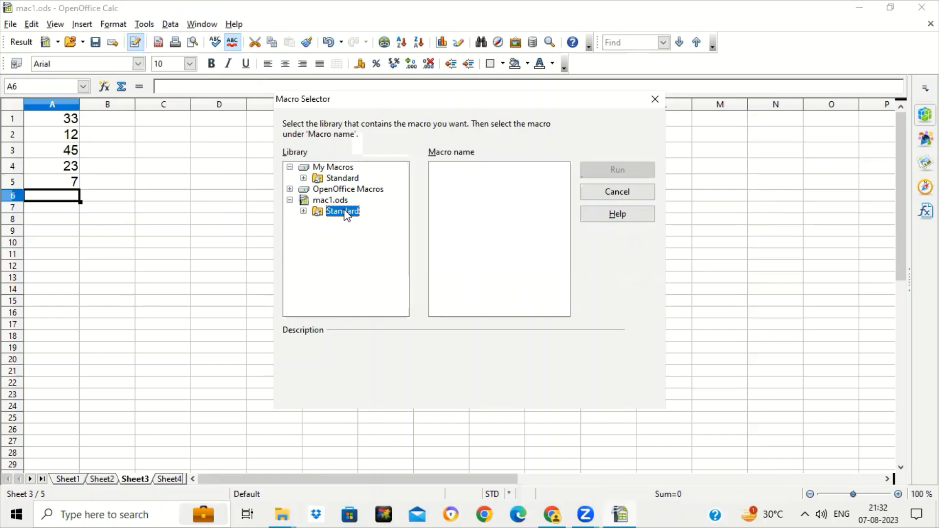
double_click(345, 213)
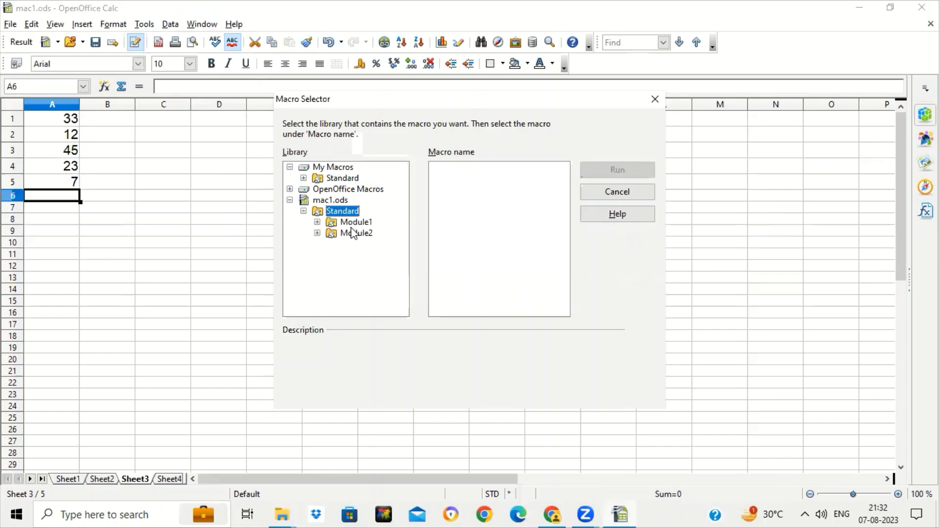
click(353, 233)
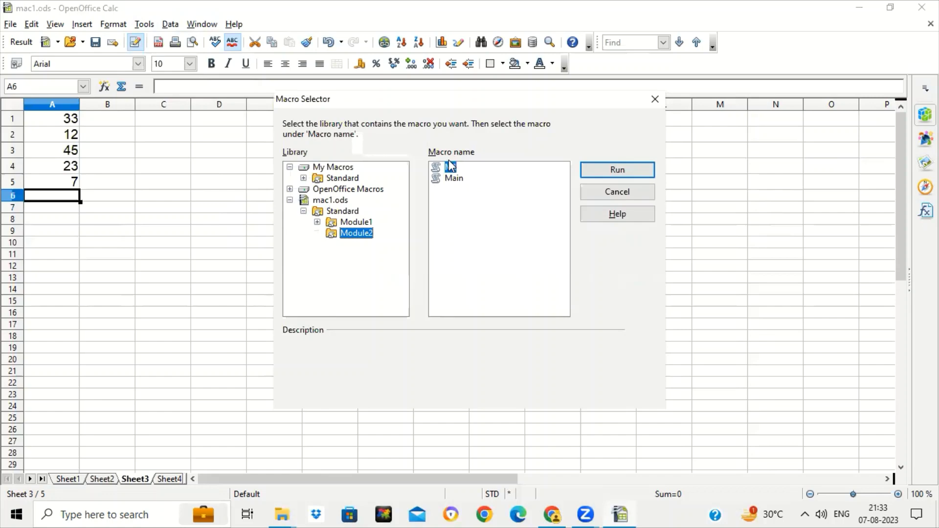
click(615, 172)
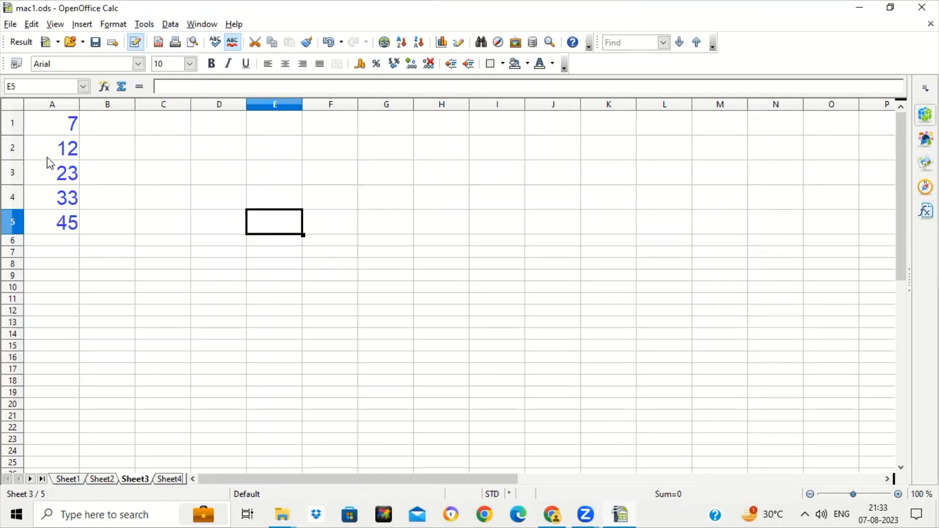
Step: Glance at Sheet1, then return to Sheet3 to view the sorted 7, 12, 23, 33, 45
click(68, 479)
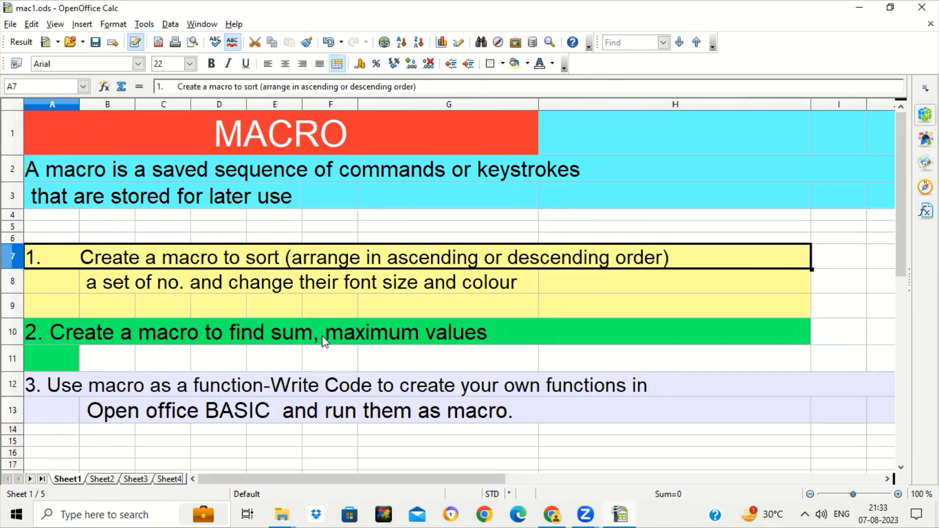
click(130, 480)
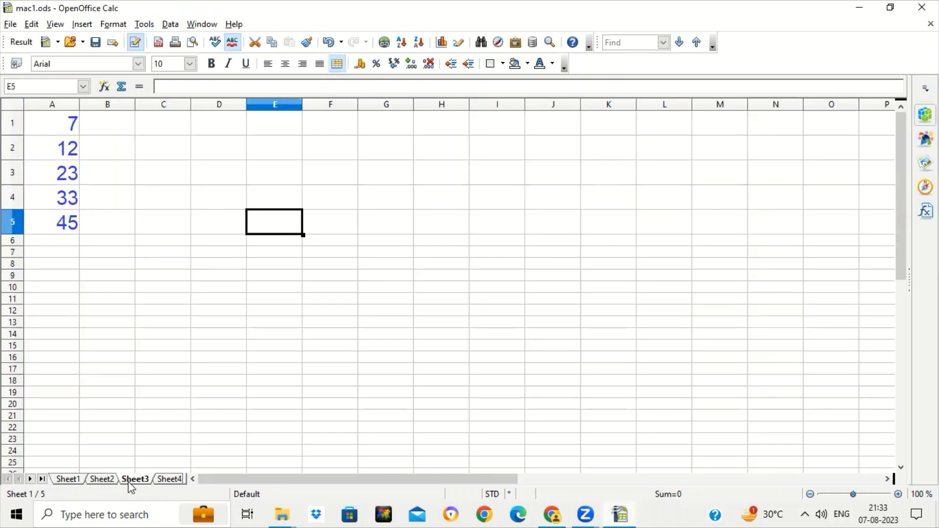
Step: Compare Sheet4's UT1 and Sheet5's UT2 marks tables, ending on Sheet4 with B9 selected
click(162, 481)
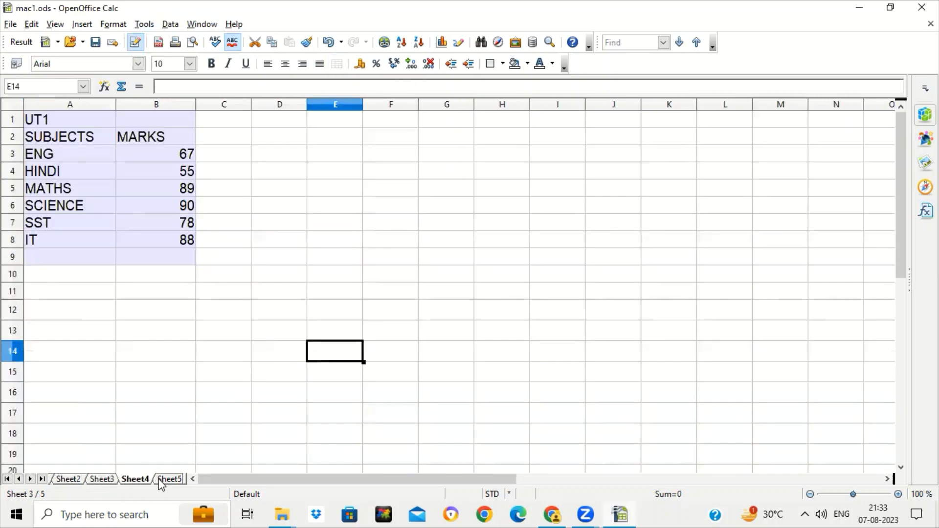
click(59, 125)
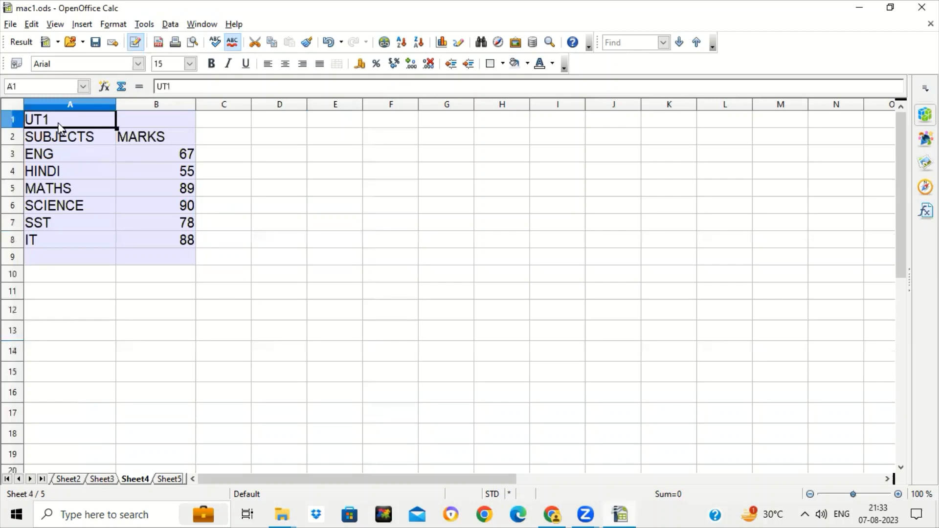
click(169, 480)
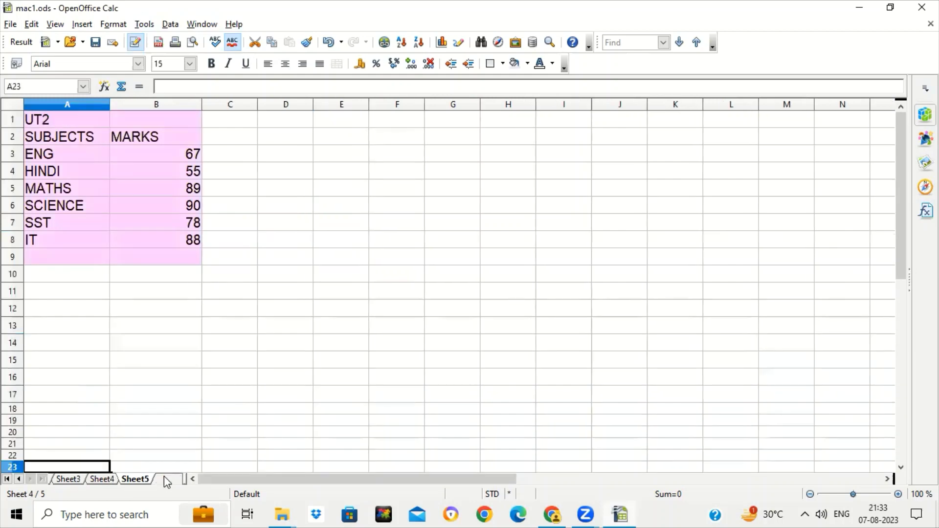
click(103, 121)
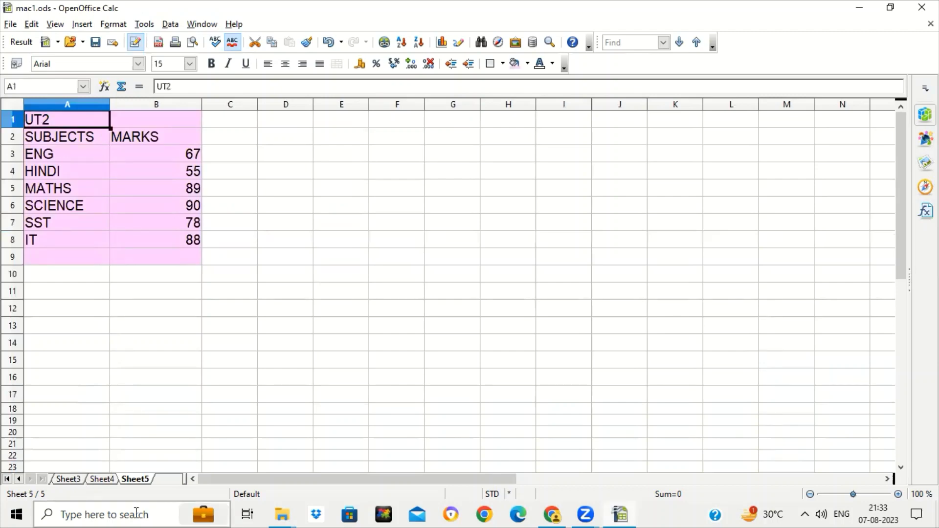
click(114, 482)
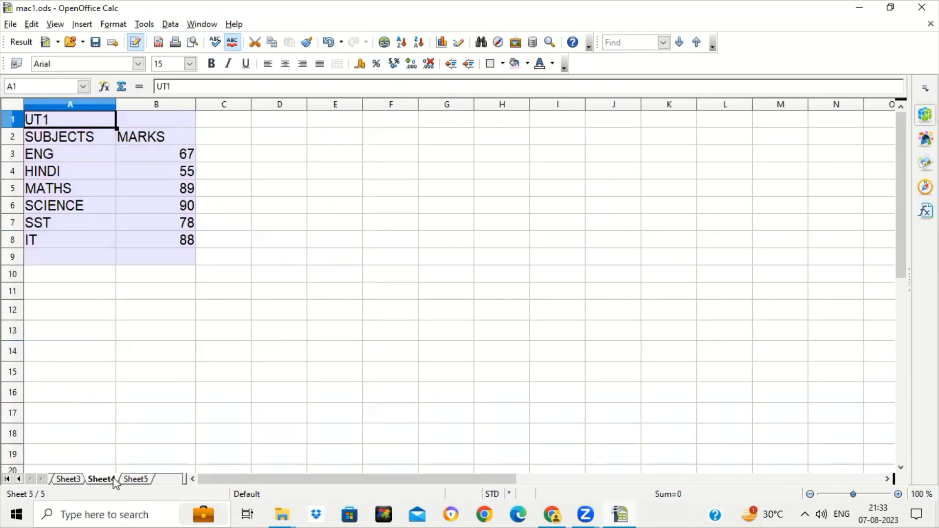
click(165, 266)
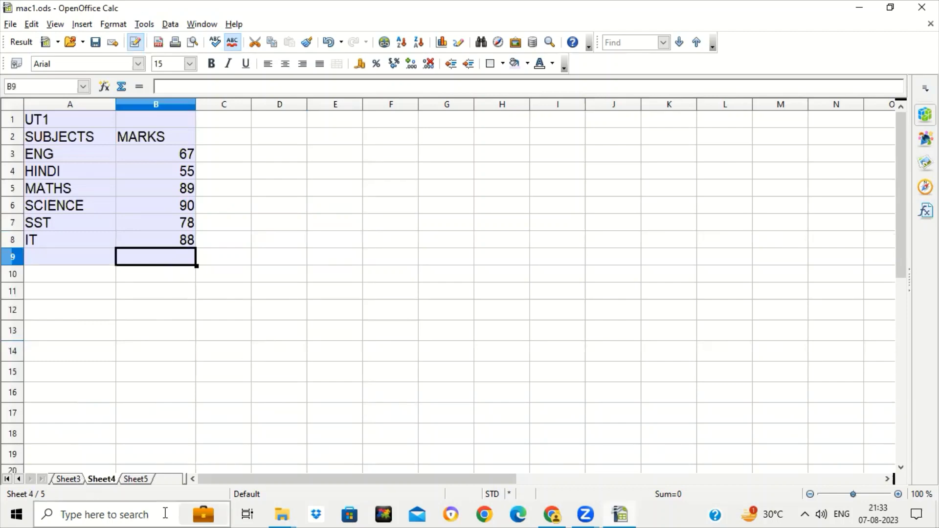
click(138, 480)
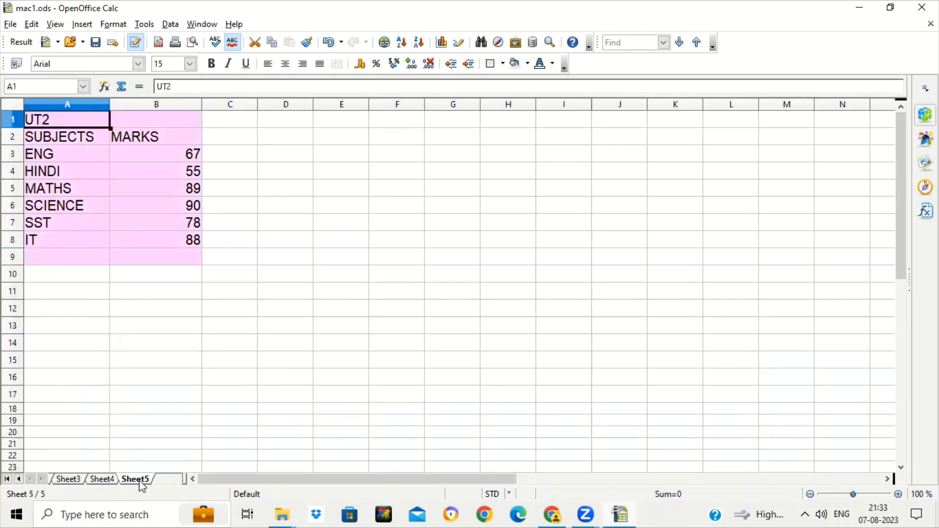
click(102, 479)
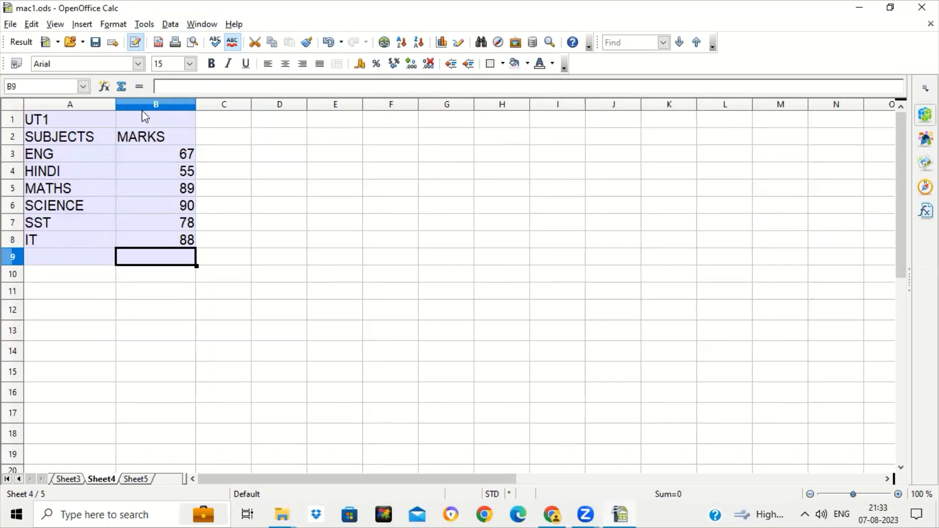
click(144, 24)
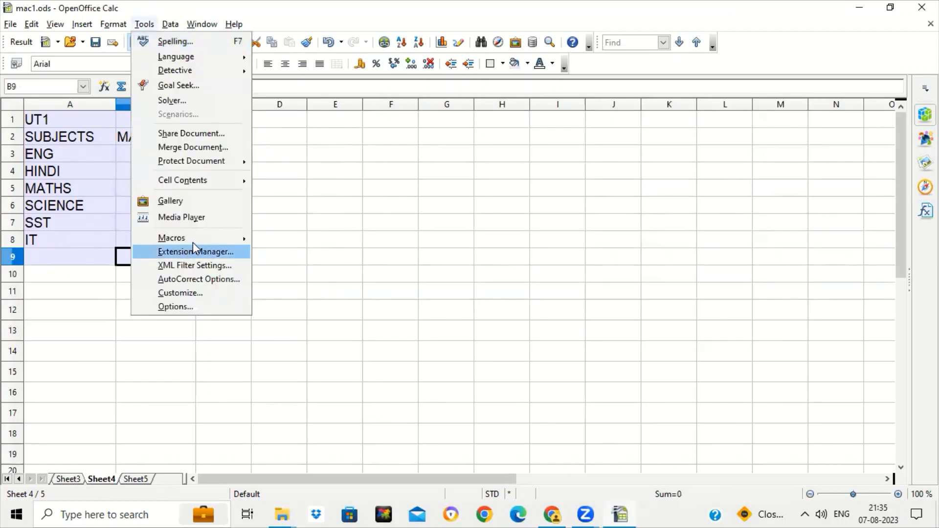
Step: Start recording a macro, put a SUM of the marks in B9 and label C9 TOTAL MARKS
mouse_move(192, 239)
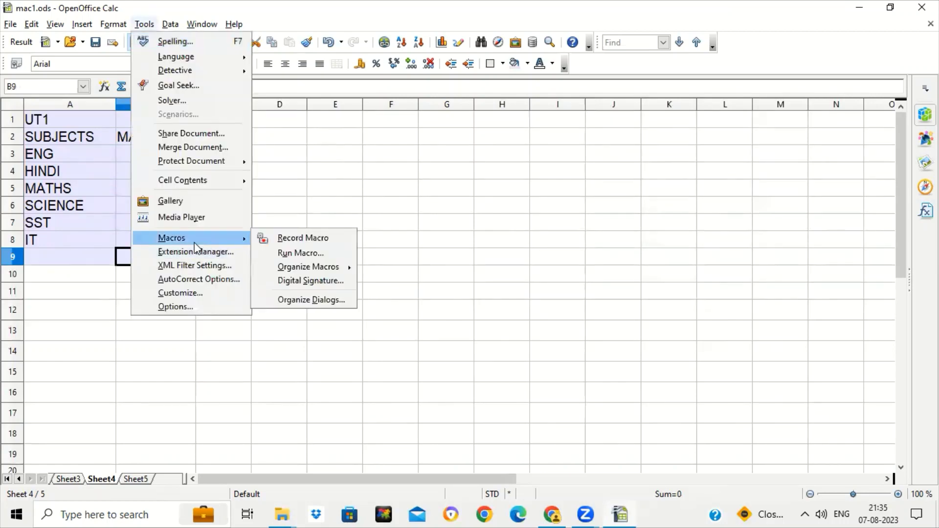
click(277, 243)
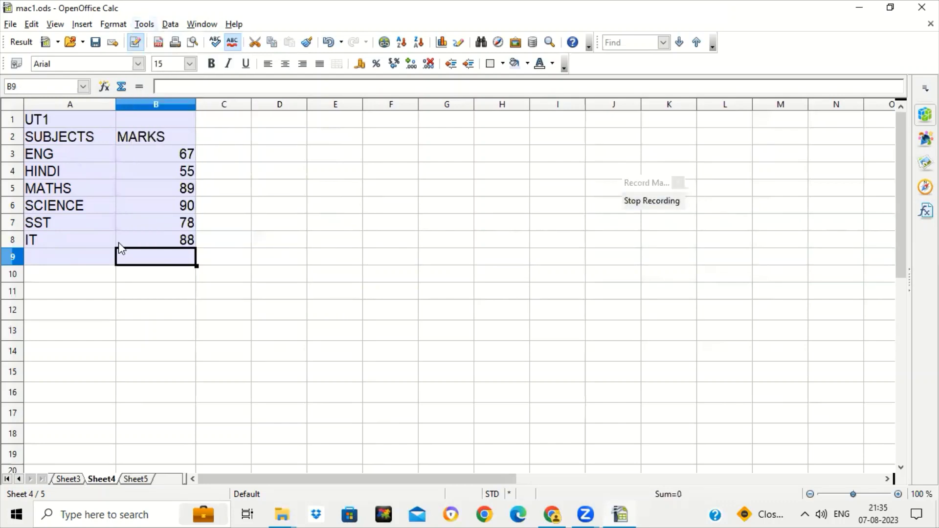
text(=SUM()
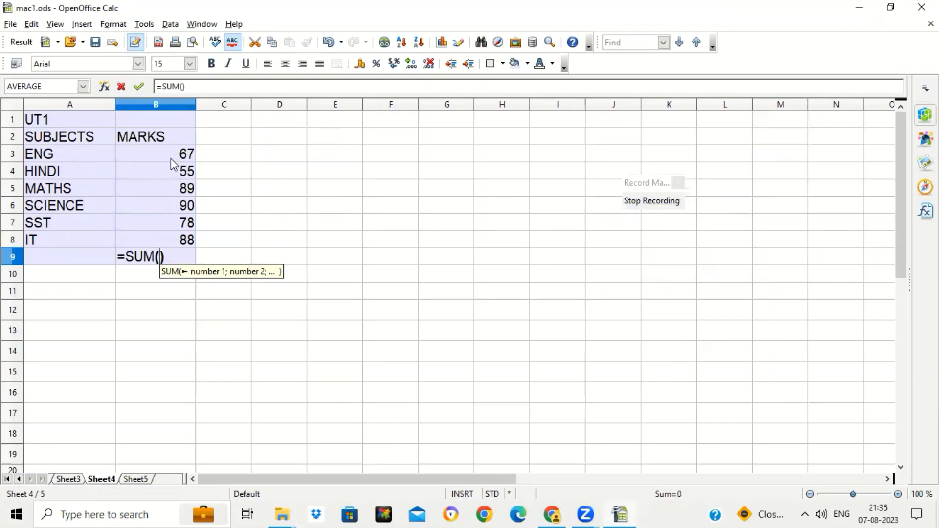
drag(173, 153, 172, 240)
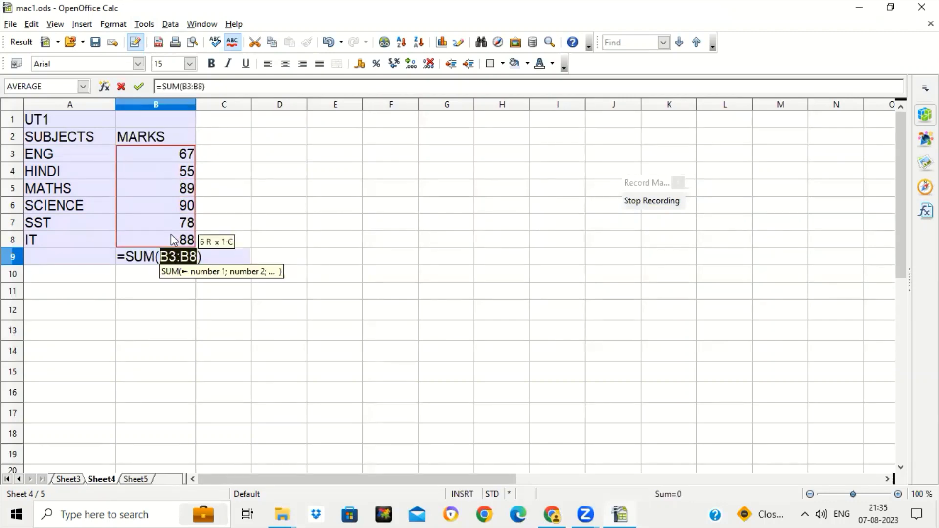
key(Return)
key(Up)
key(Right)
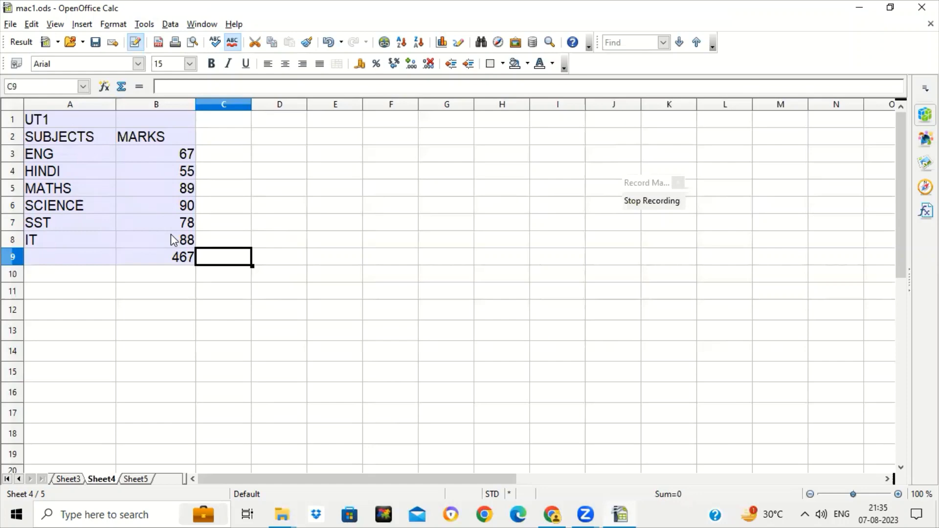
text(TOTAL MARK)
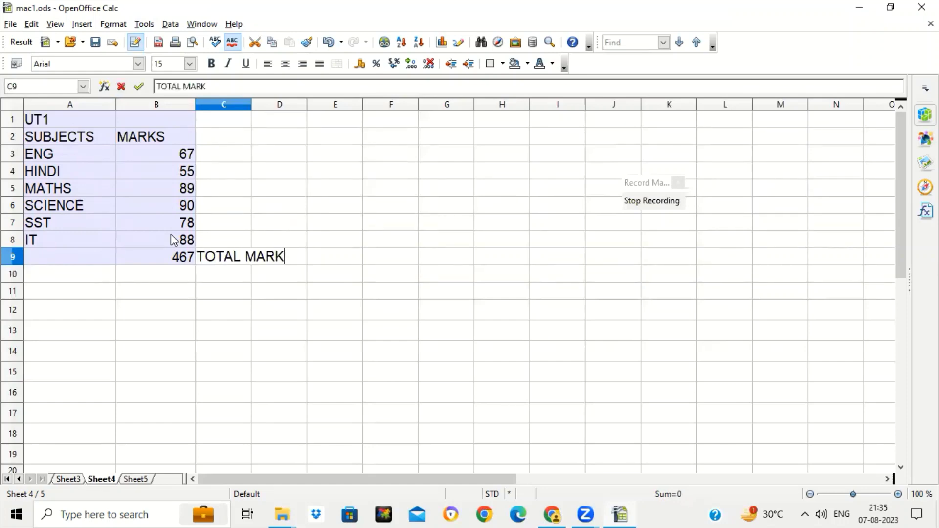
text(S)
key(Return)
Step: Enter =AVERAGE(B3:B8) in B10 and label C10 AVERAGE
key(Left)
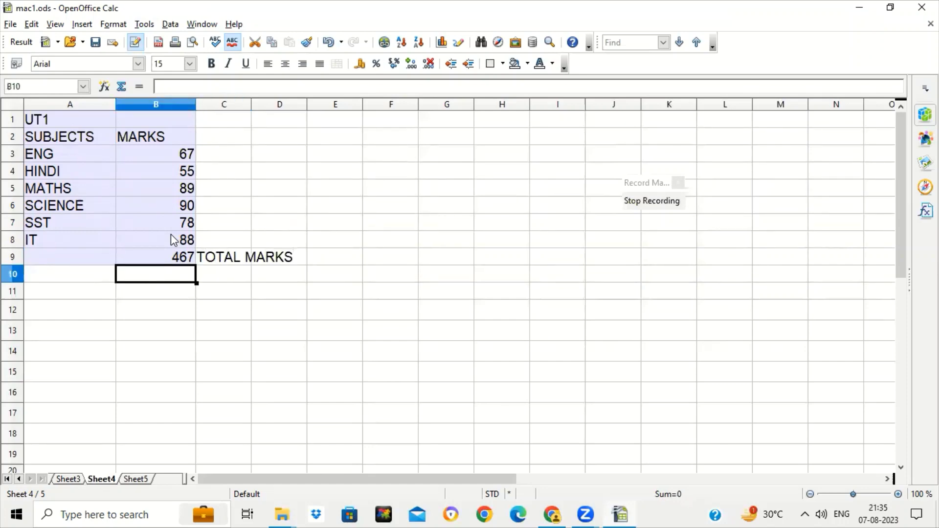
text(=AV)
key(Return)
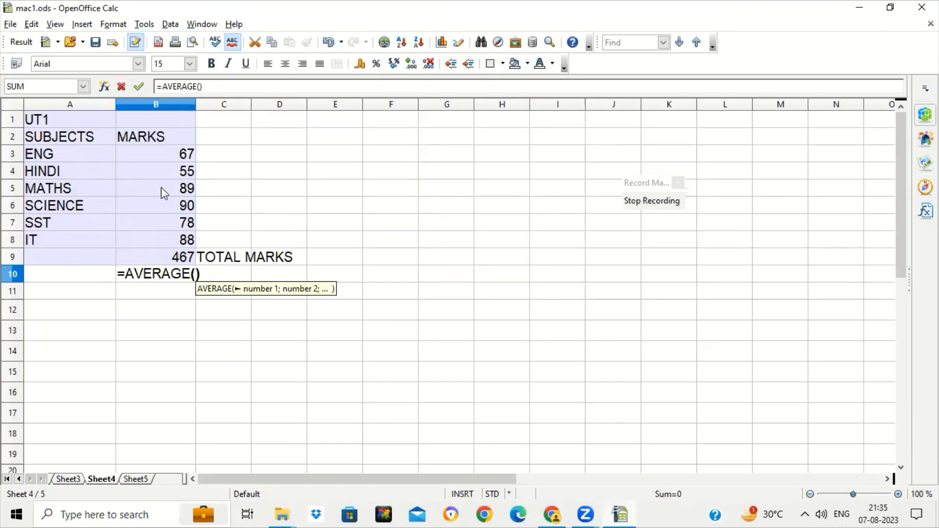
drag(161, 156, 169, 249)
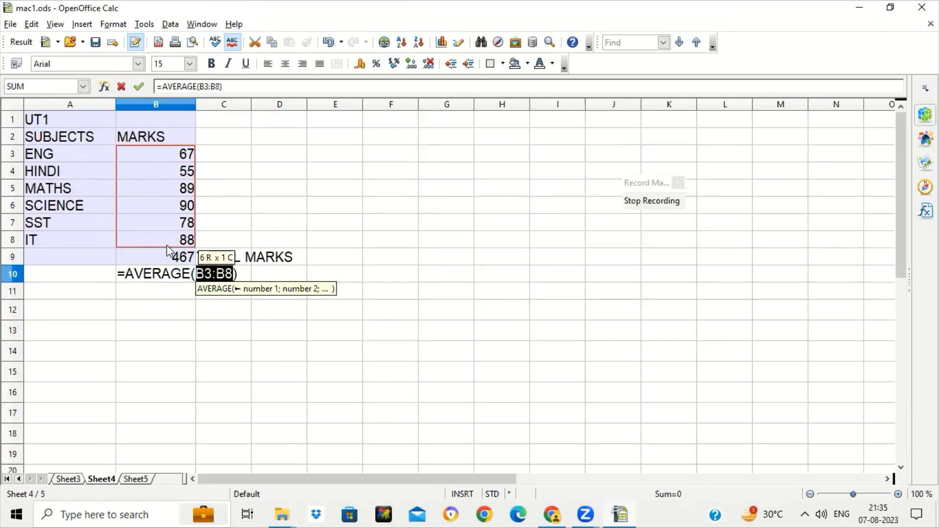
key(Return)
key(Up)
key(Right)
text(AVERAGE)
key(Return)
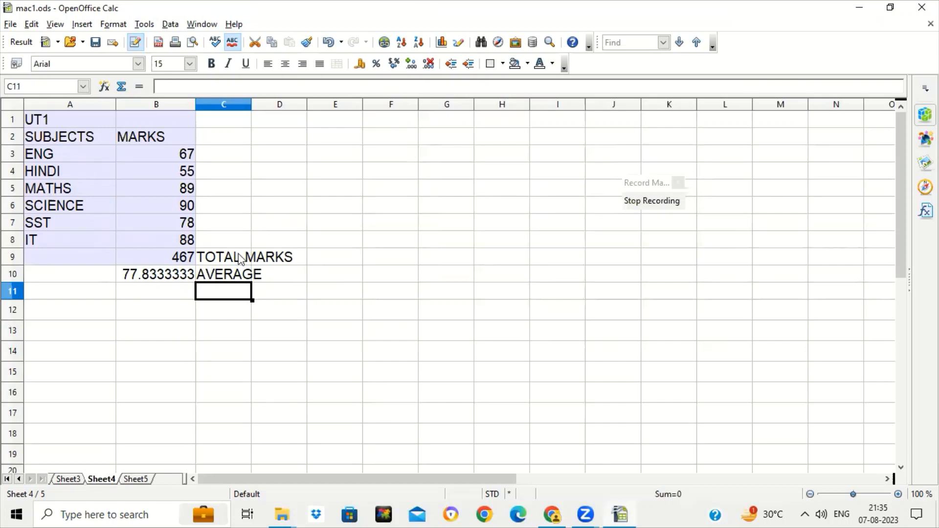
Step: Stop recording and save it as M2 in mac1.ods Module2, overwriting the existing M2
click(655, 202)
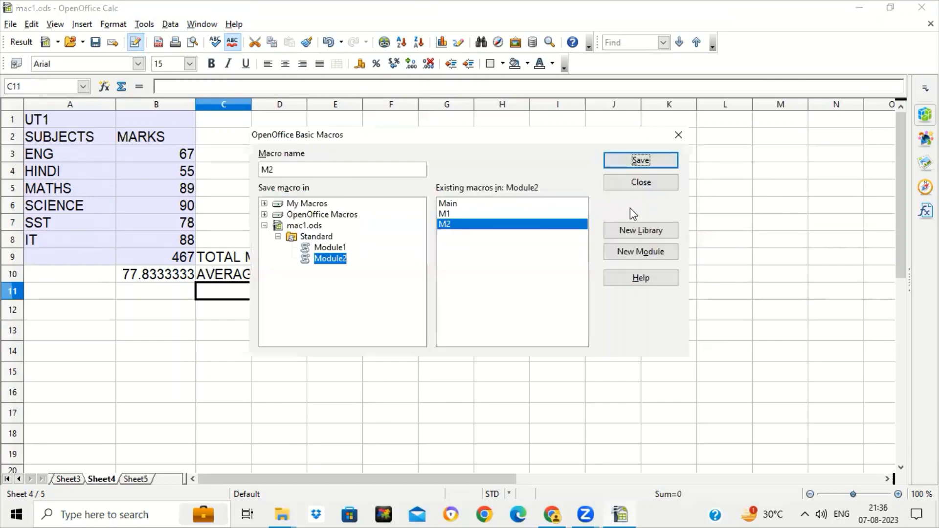
click(302, 236)
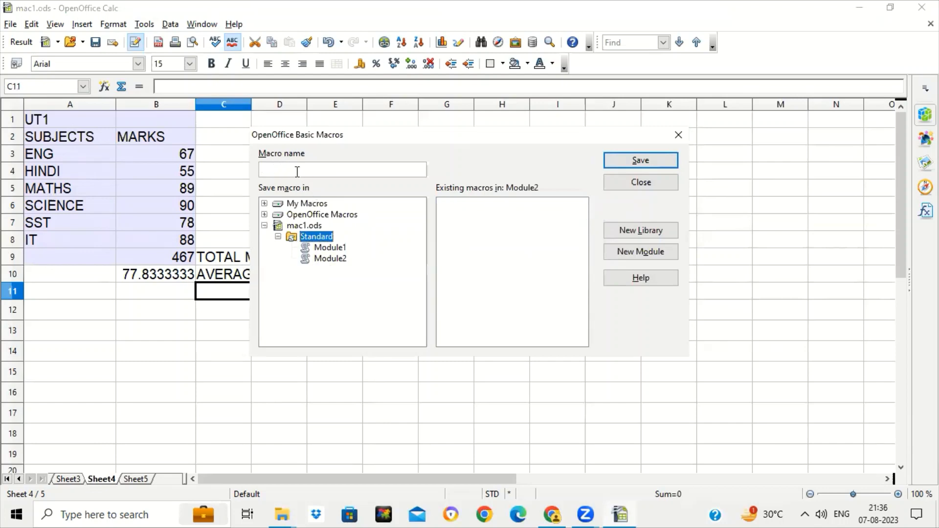
click(331, 259)
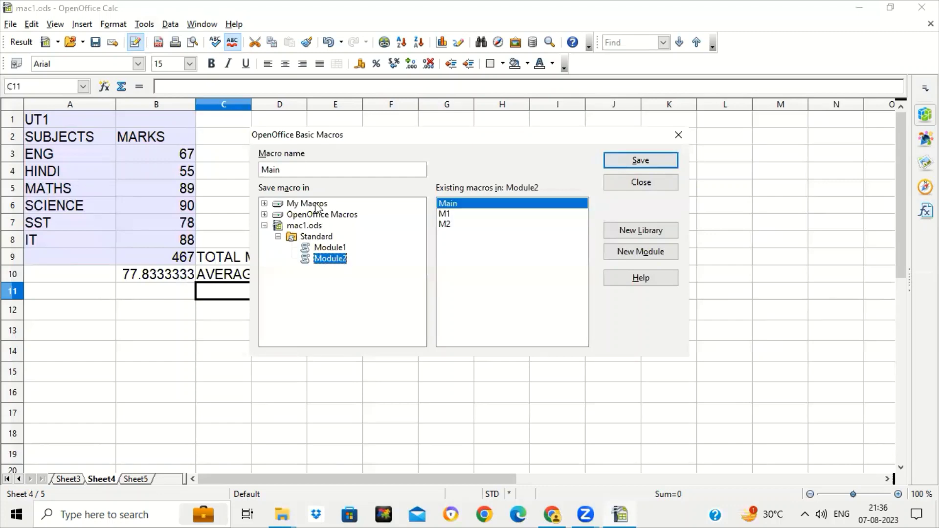
drag(302, 169, 251, 167)
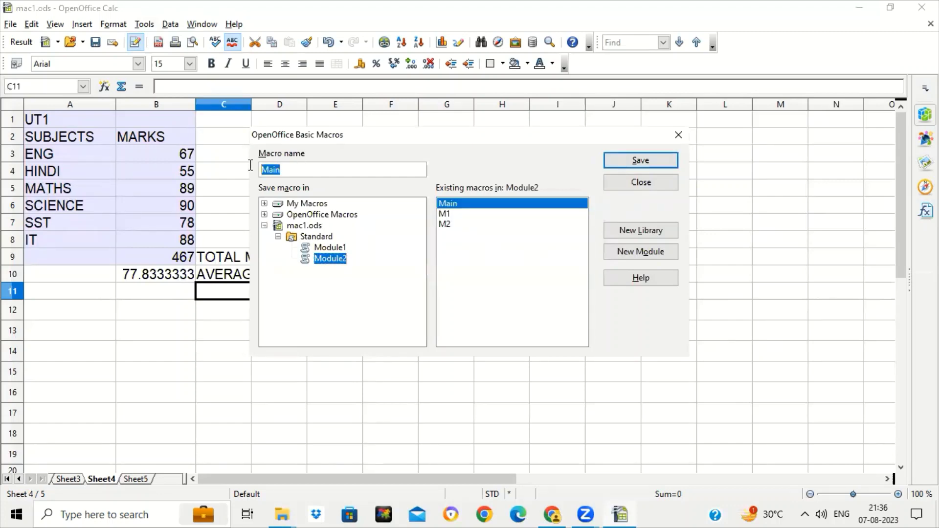
text(M2)
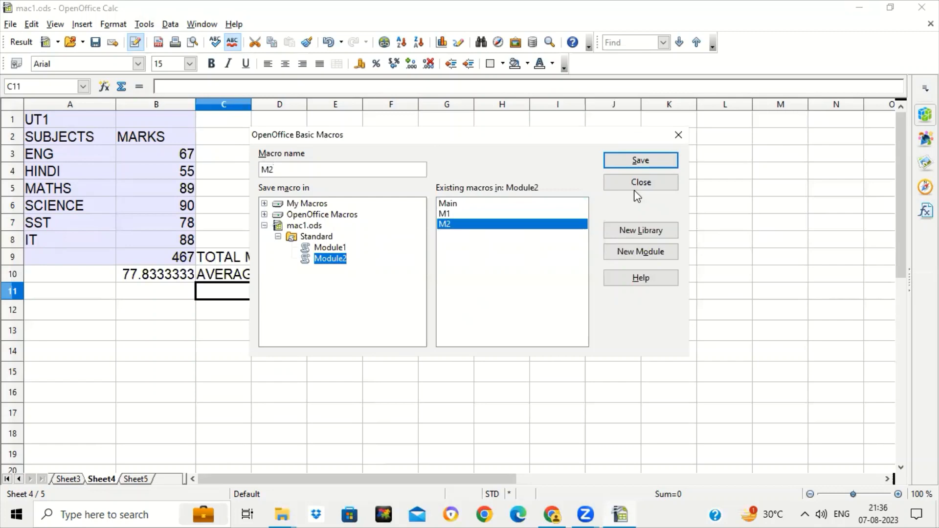
click(650, 163)
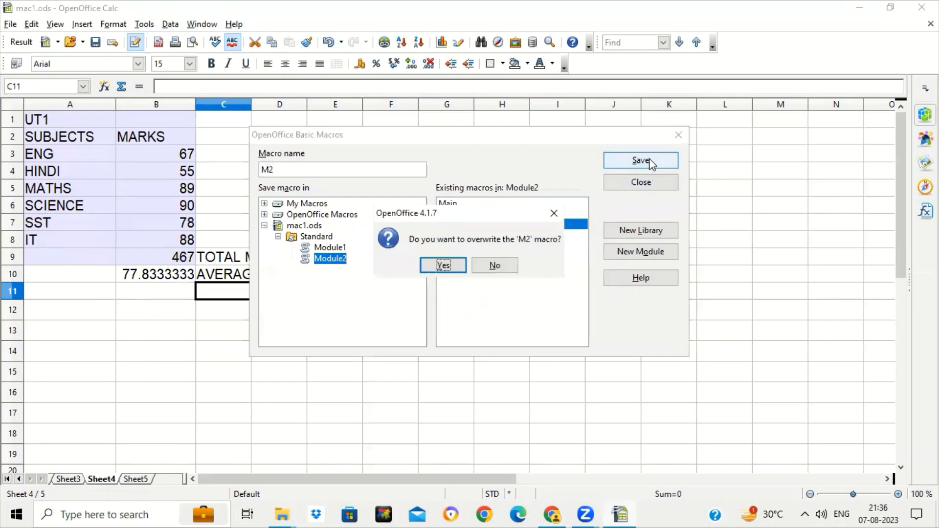
click(444, 266)
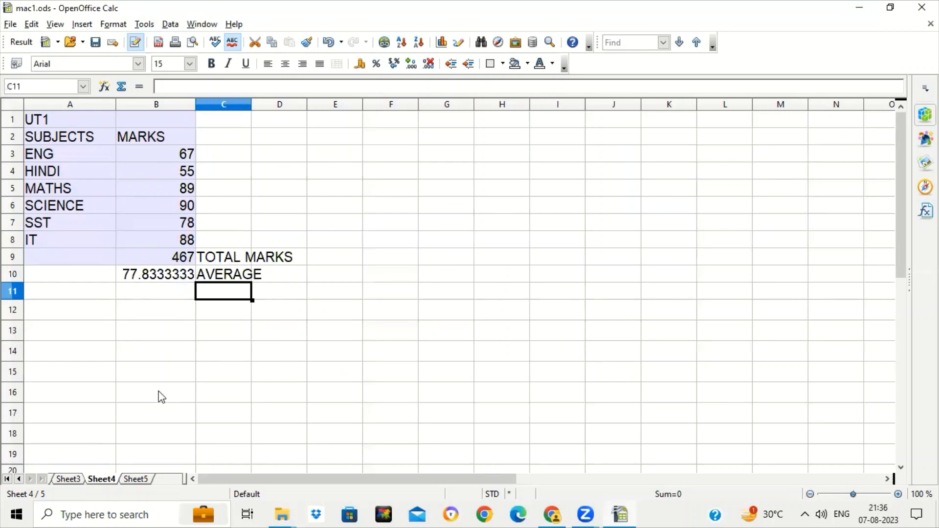
Step: On Sheet5, run macro M2 from mac1.ods > Standard > Module2
click(136, 480)
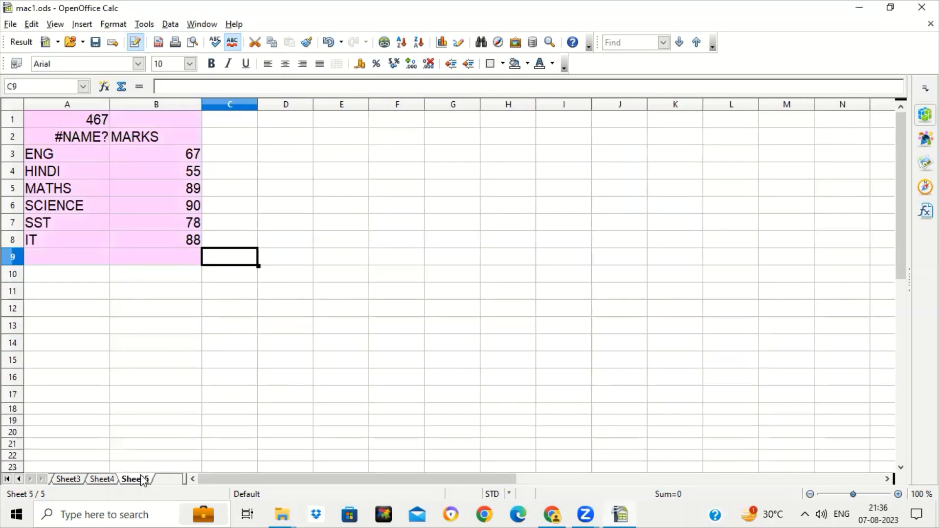
key(alt+t)
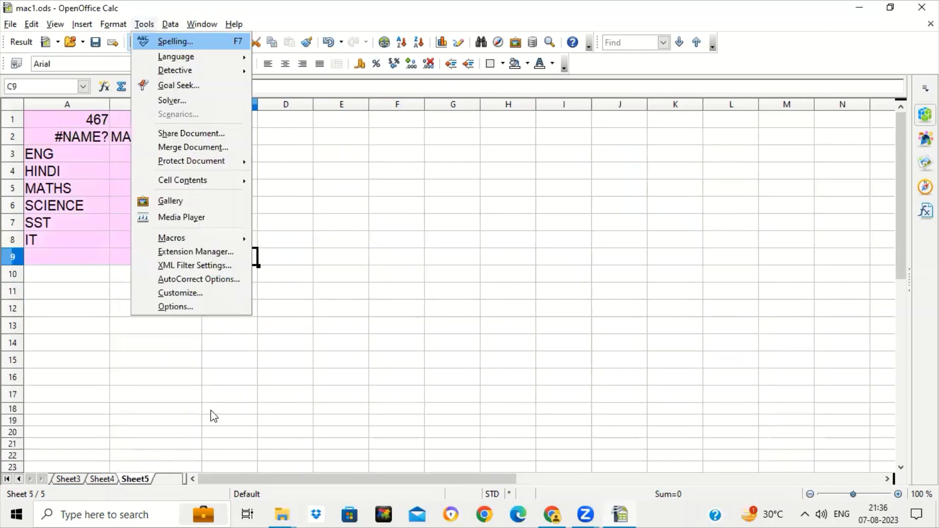
mouse_move(182, 242)
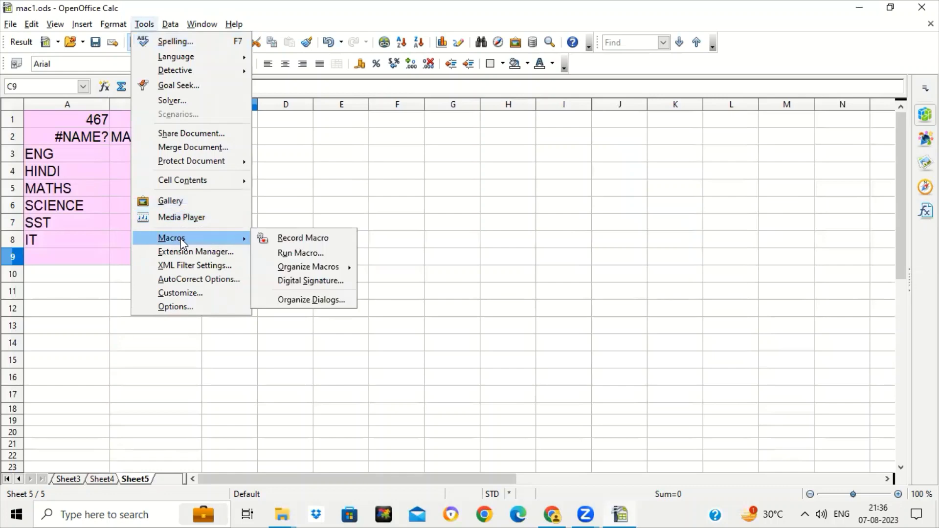
click(281, 252)
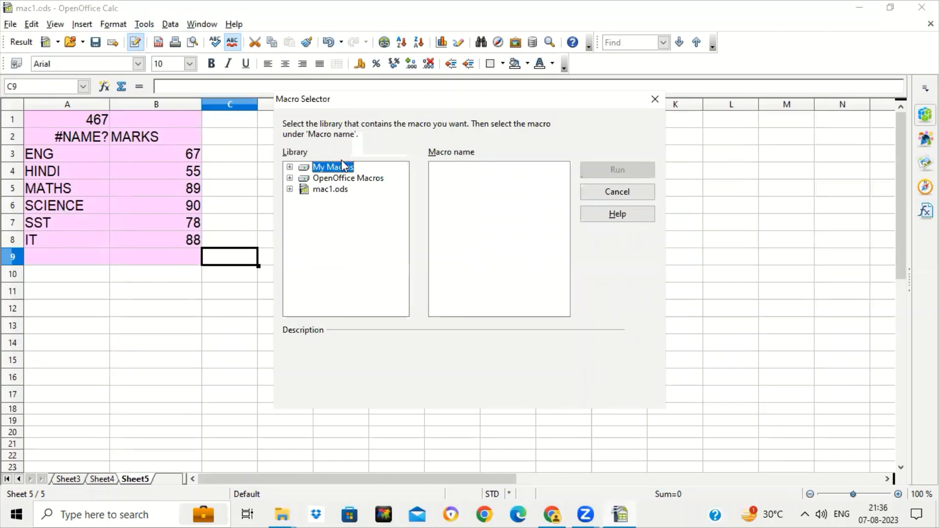
double_click(330, 191)
double_click(334, 202)
click(349, 224)
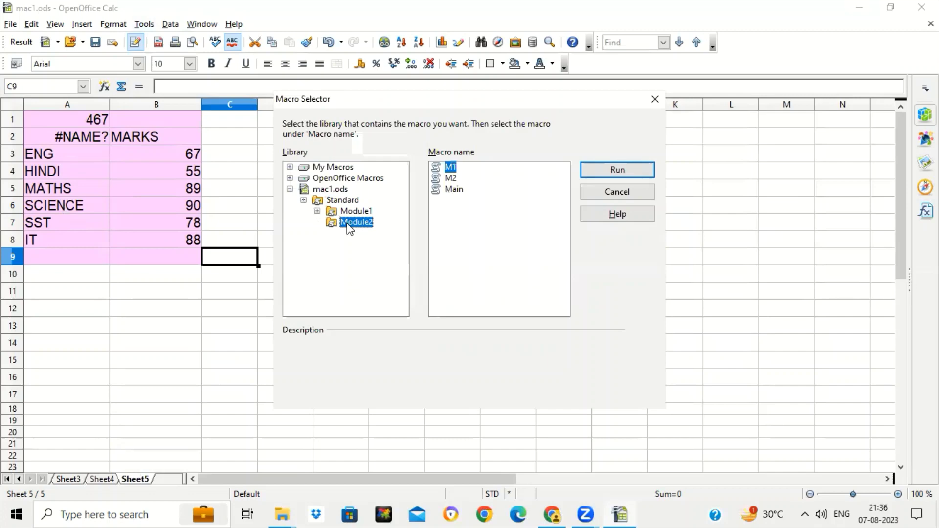
click(451, 178)
click(618, 170)
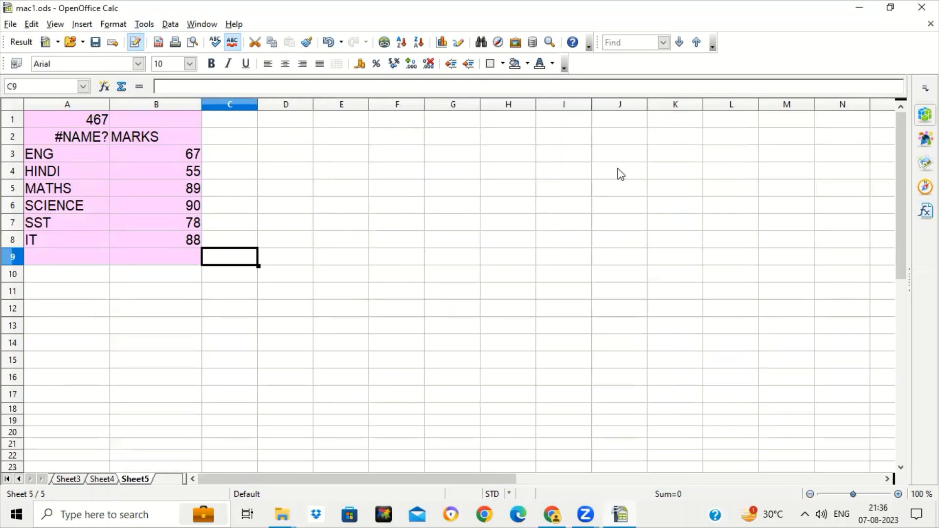
Step: Check the 467 TOTAL MARKS and 77.83333333 AVERAGE results in C9 and C10
click(241, 257)
click(235, 287)
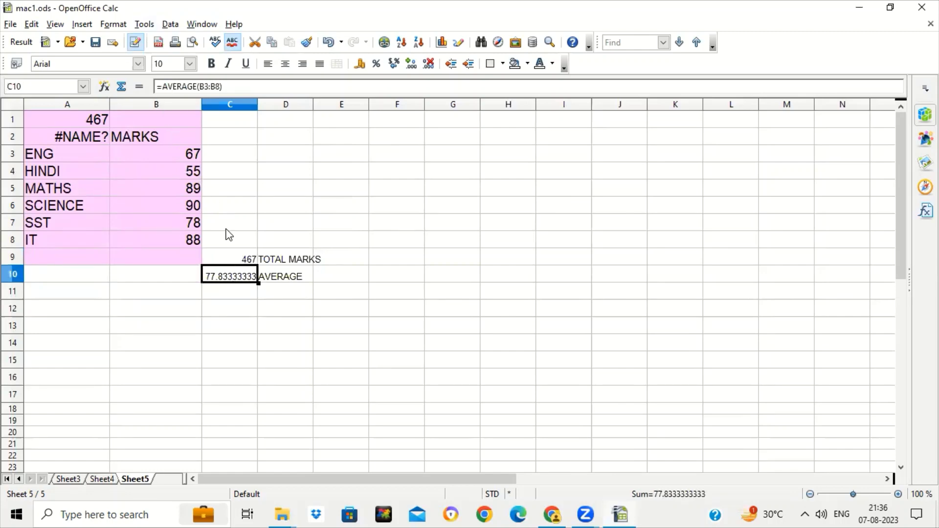
click(235, 258)
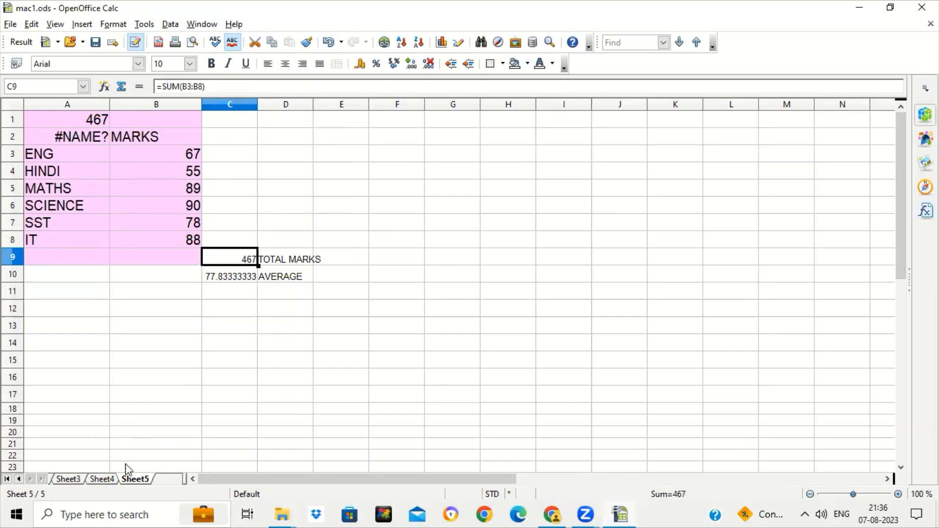
Step: On Sheet3, select cell C4 and browse the function list without inserting anything
click(68, 479)
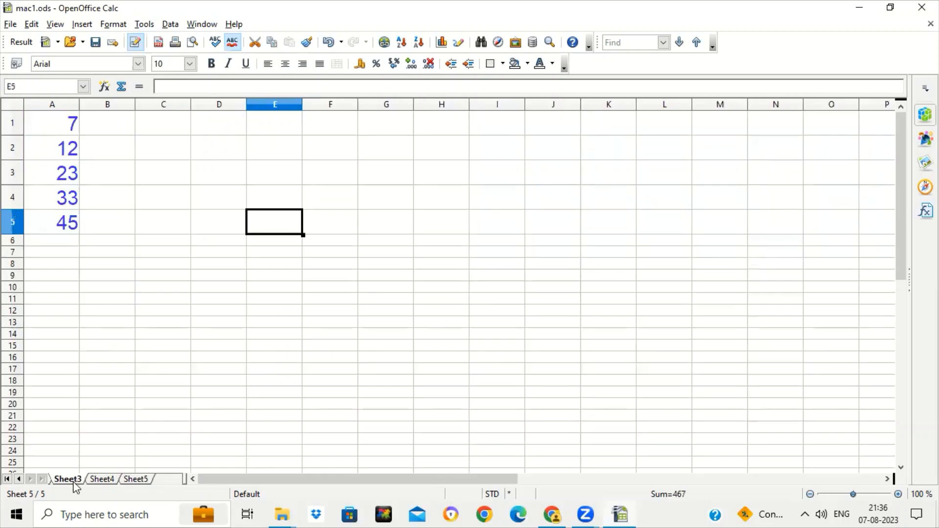
click(185, 340)
click(166, 209)
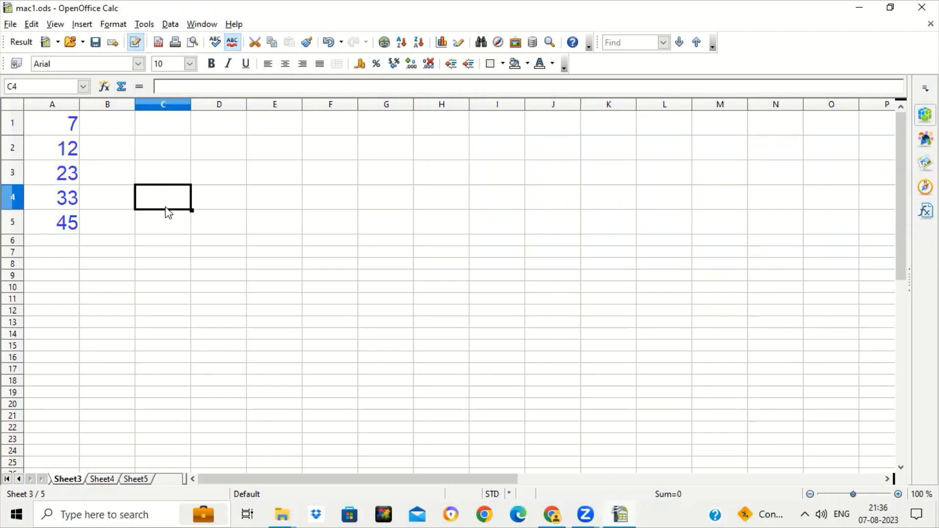
click(104, 87)
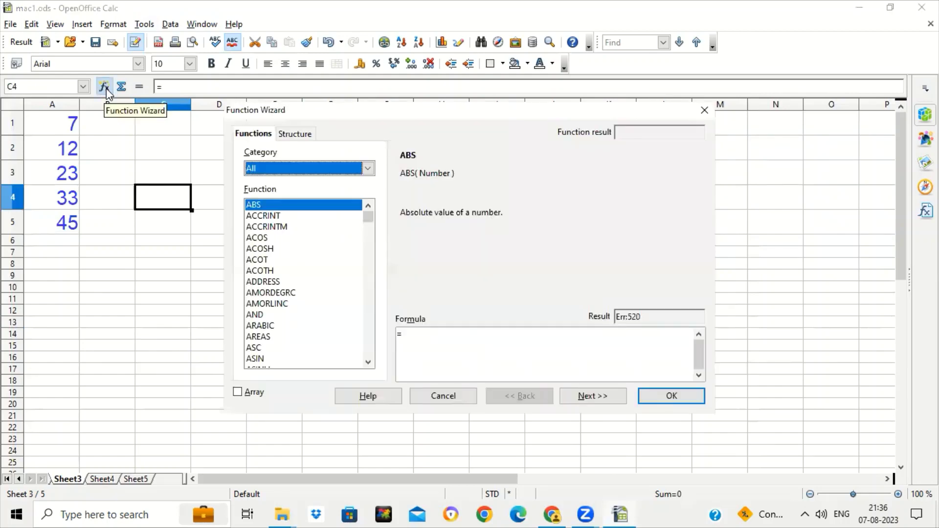
scroll(368, 308, down, 5)
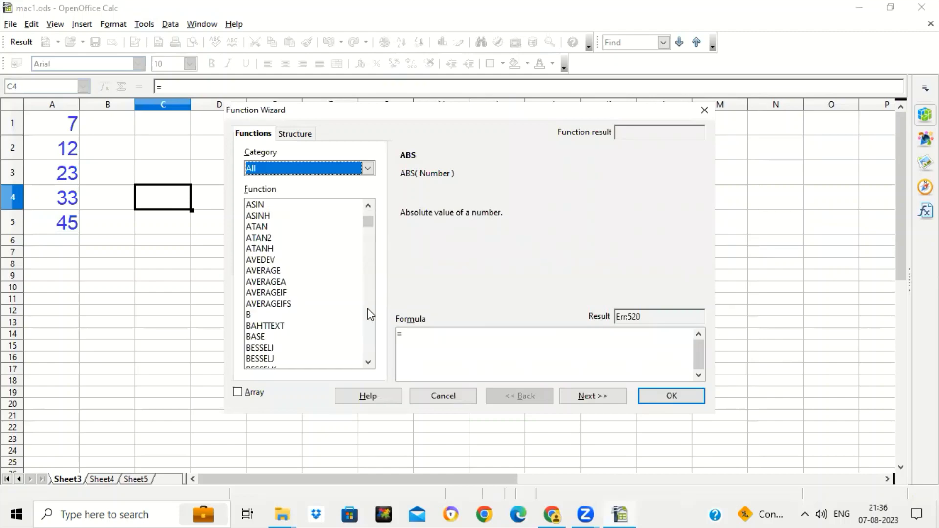
scroll(368, 308, down, 5)
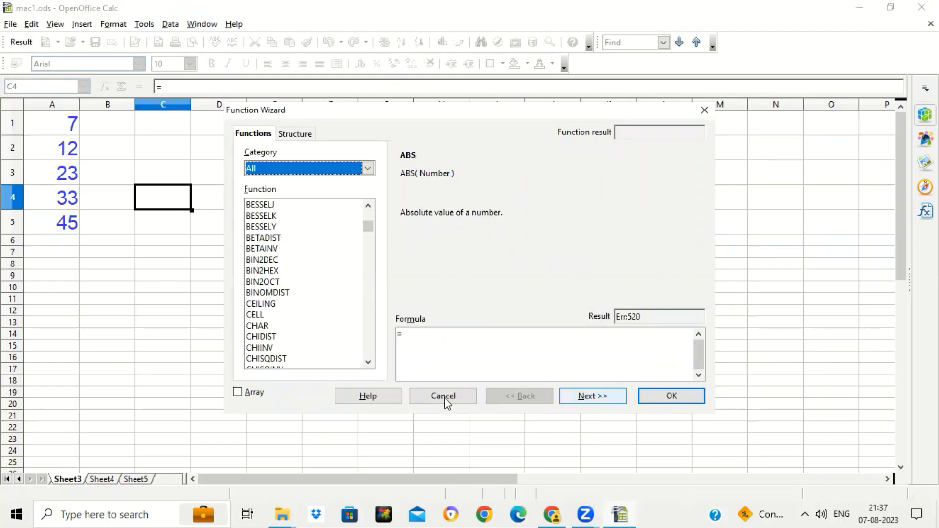
click(426, 396)
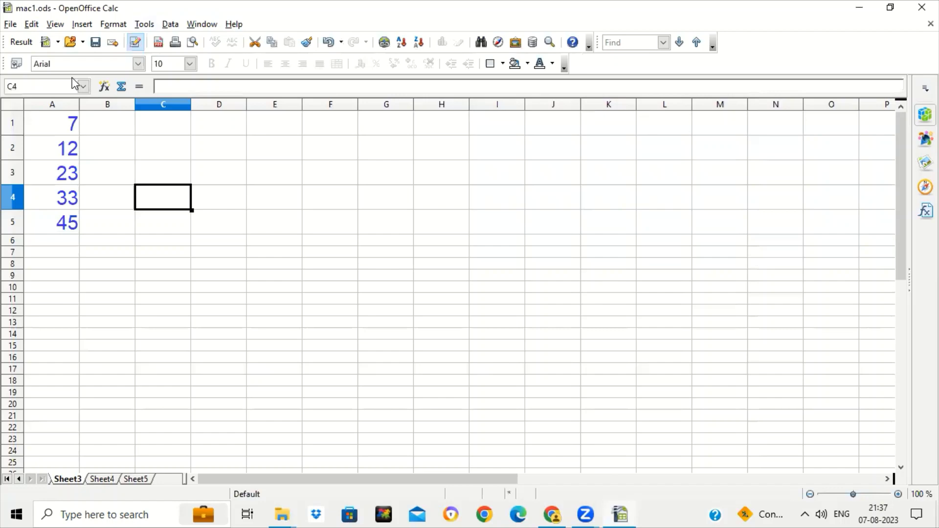
Step: Open Module2 of mac1.ods in the Basic editor through the OpenOffice Basic macro organizer
key(alt+t)
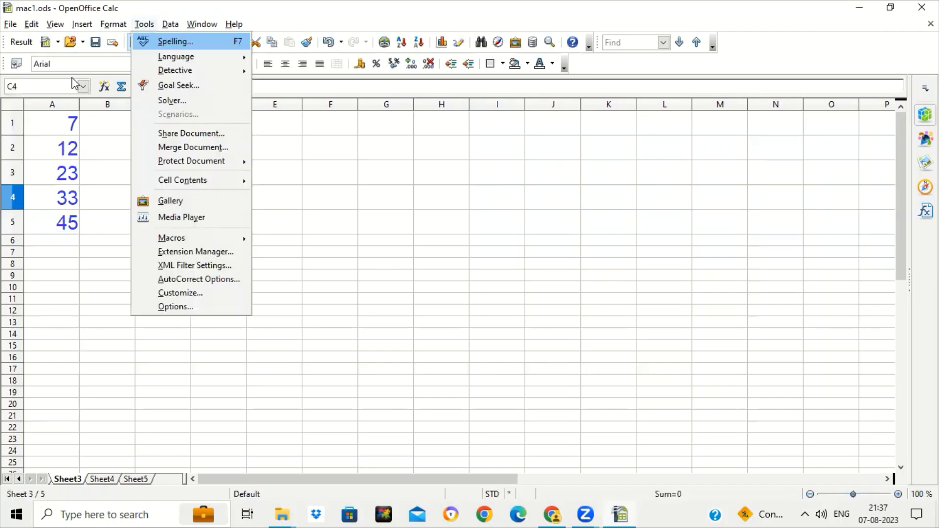
mouse_move(184, 238)
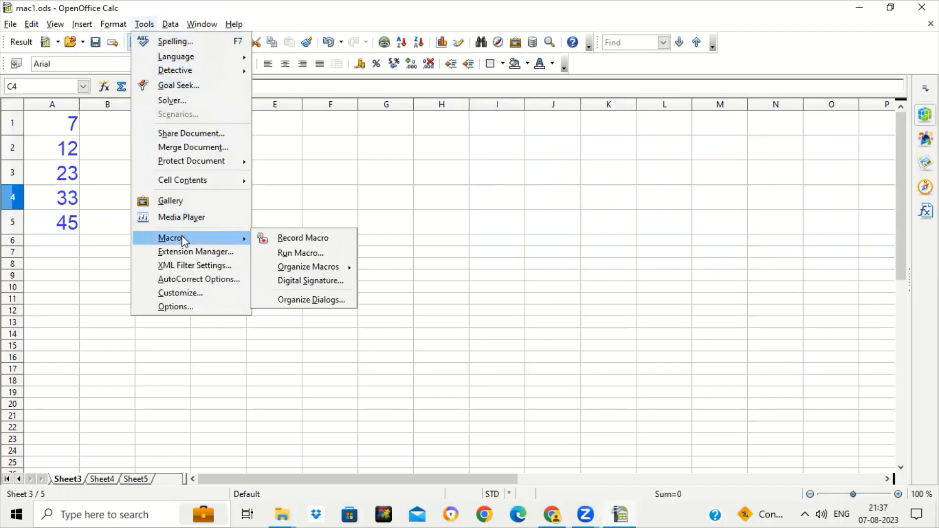
mouse_move(313, 269)
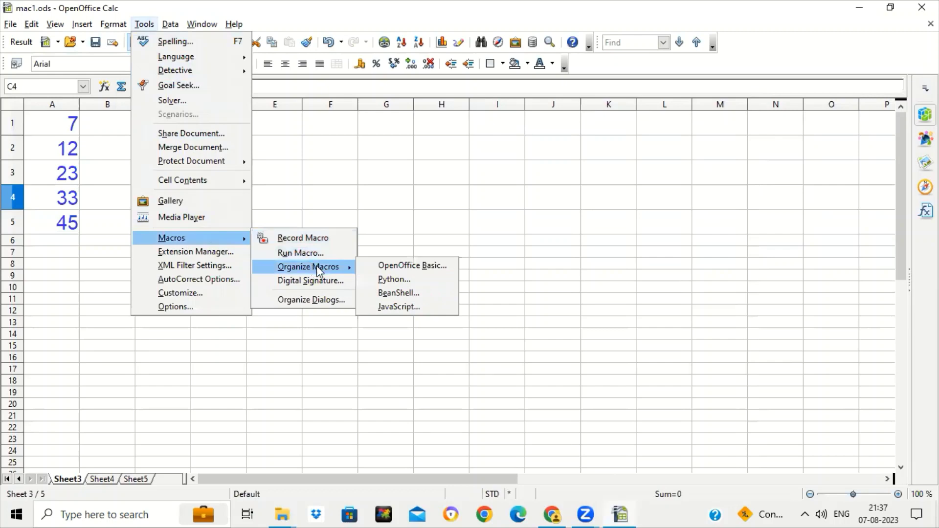
click(426, 269)
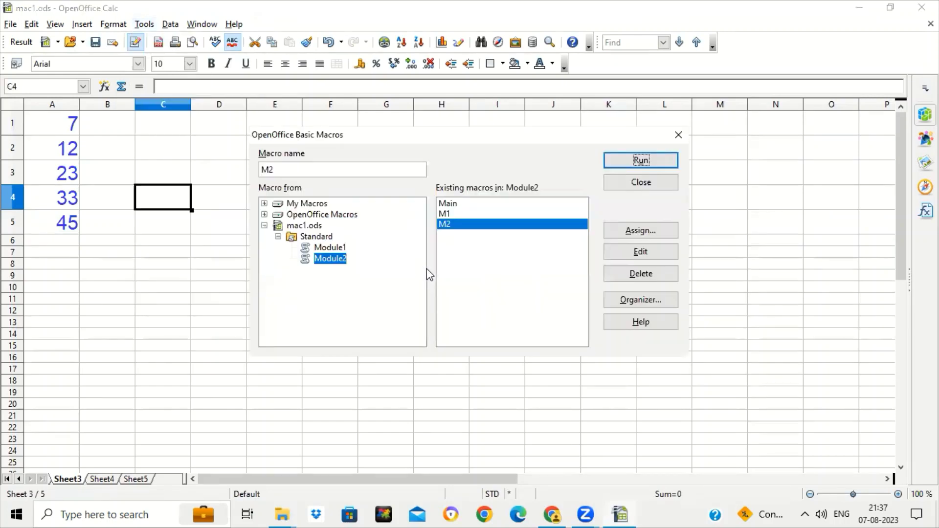
click(627, 254)
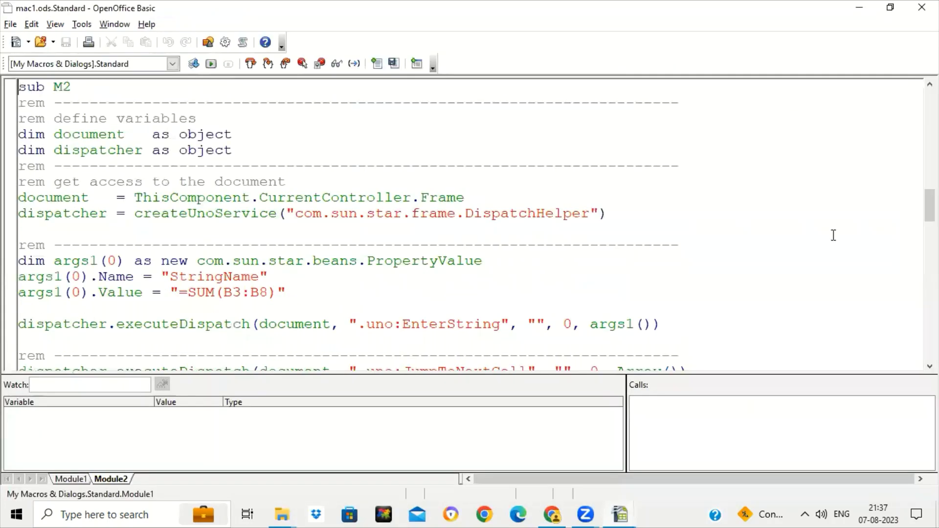
Step: Below the M2 macro, write FUNCTION MSG, MSG="HELLO STUDENTS" and END FUNCTION
scroll(628, 255, down, 18)
scroll(469, 225, down, 5)
click(209, 366)
key(Return)
key(Return)
text(FUNCTION )
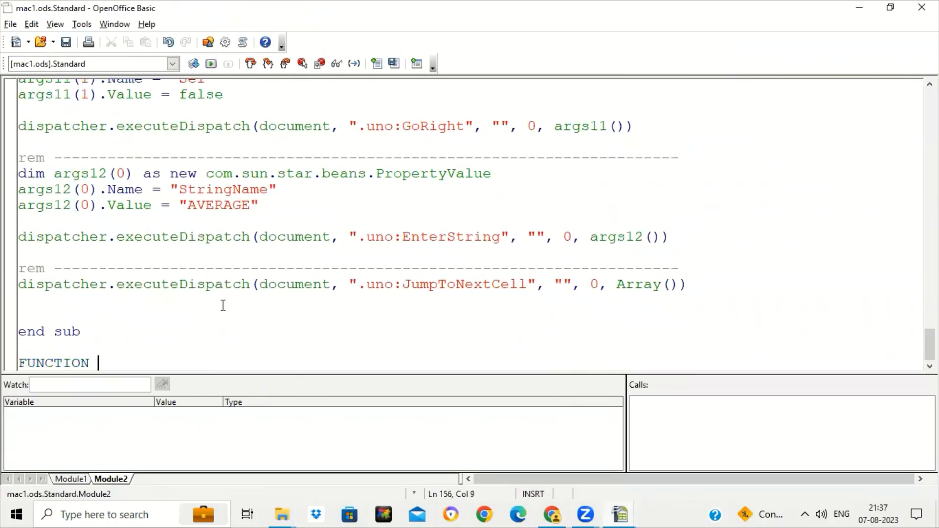
text(MSG)
key(Return)
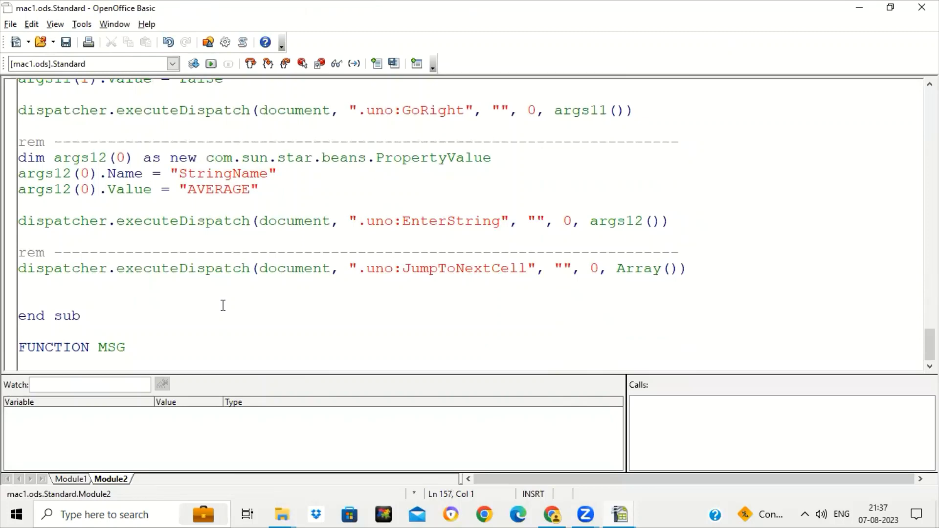
text(MSG="HELLO STUDENTS")
key(Return)
text(END FUNCTION)
key(Return)
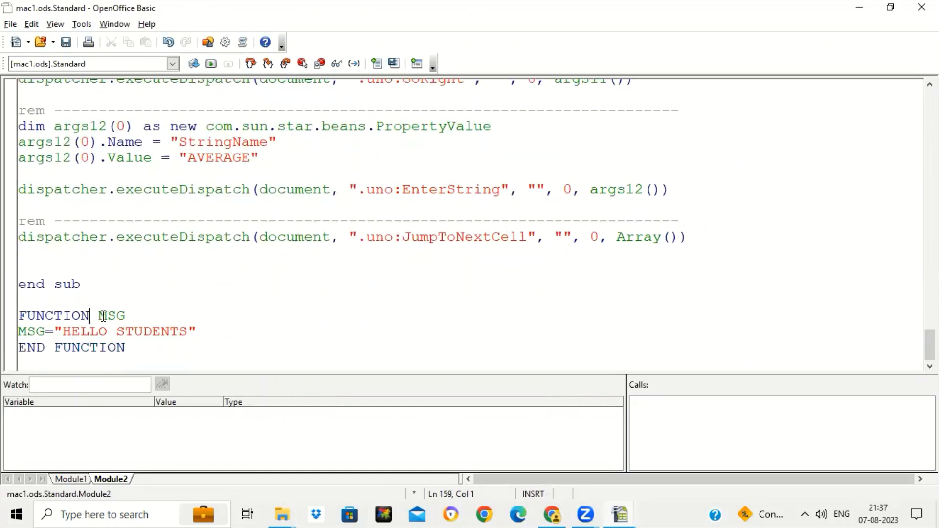
Step: Save Module2 with the new MSG function
drag(89, 317, 127, 317)
click(126, 317)
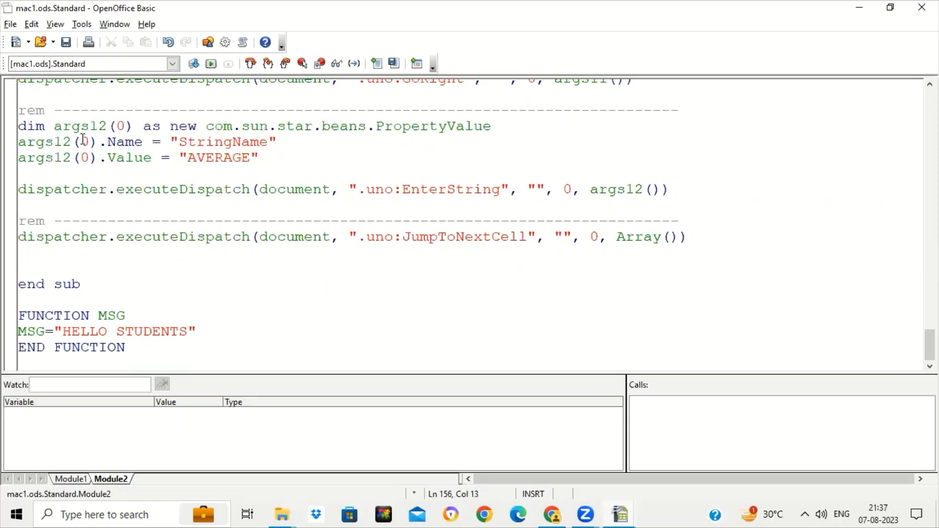
click(67, 47)
Step: Back in mac1.ods, check Sheet4's B9 SUM formula and Sheet5, then return to Sheet3
mouse_move(626, 512)
click(570, 468)
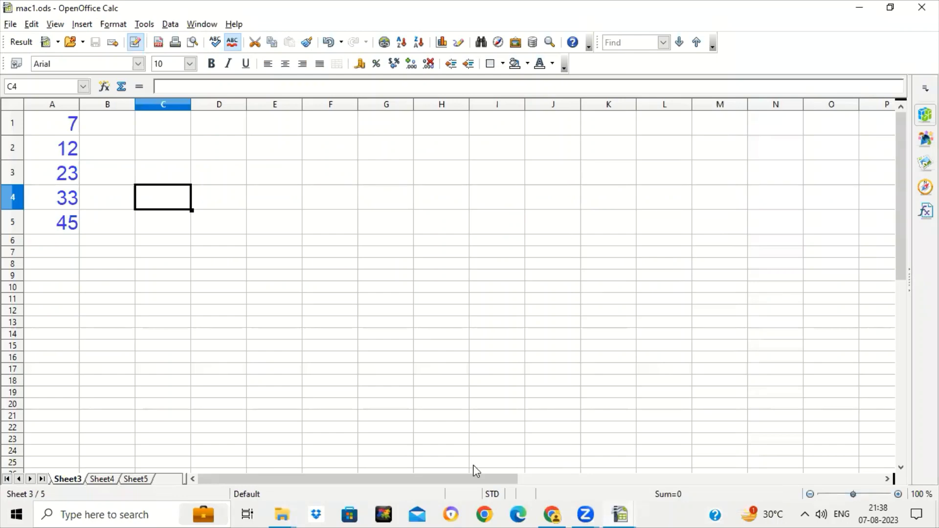
click(95, 481)
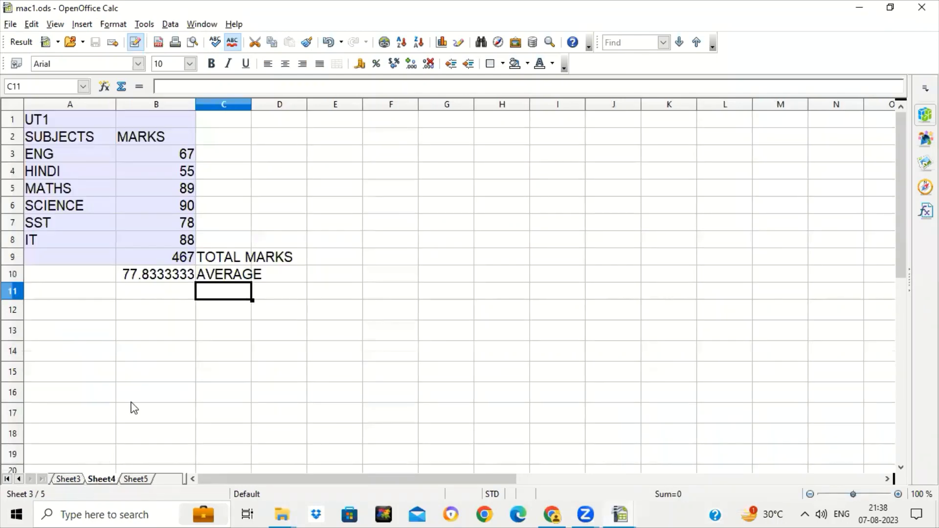
double_click(169, 262)
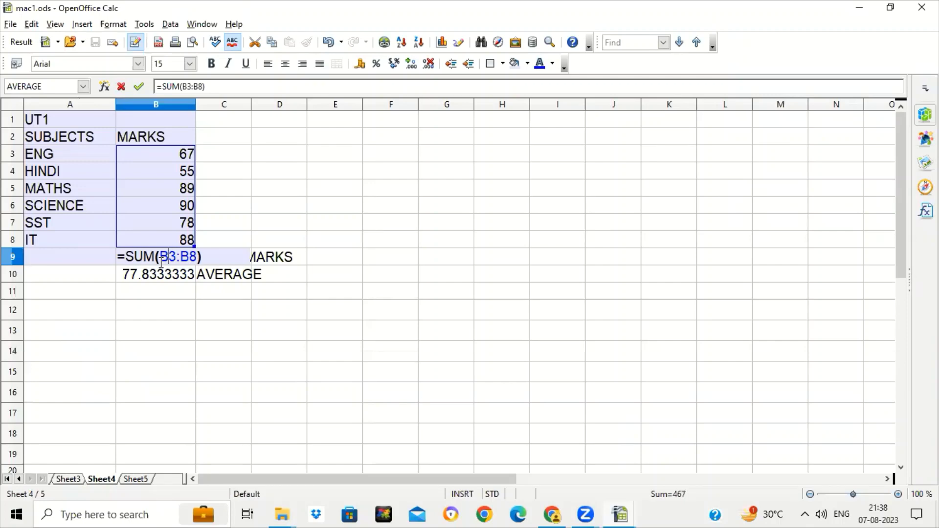
key(Escape)
click(135, 480)
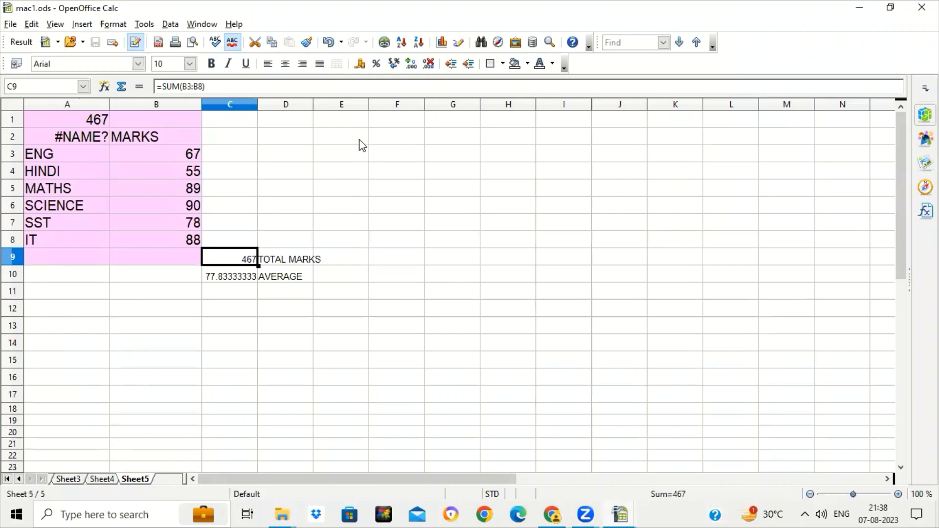
drag(365, 142, 474, 181)
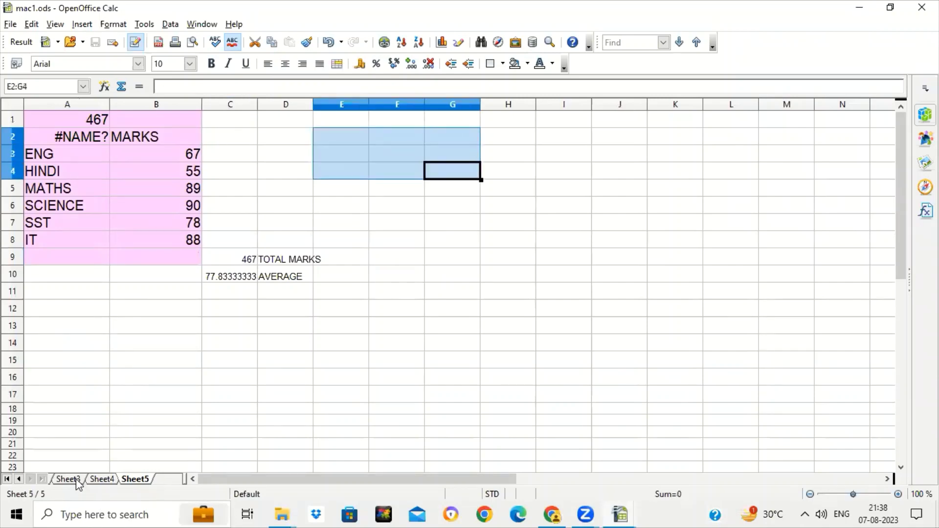
click(74, 480)
Step: Enter =MSG() in C4 and set the range C4:G12 to font size 15
text(=)
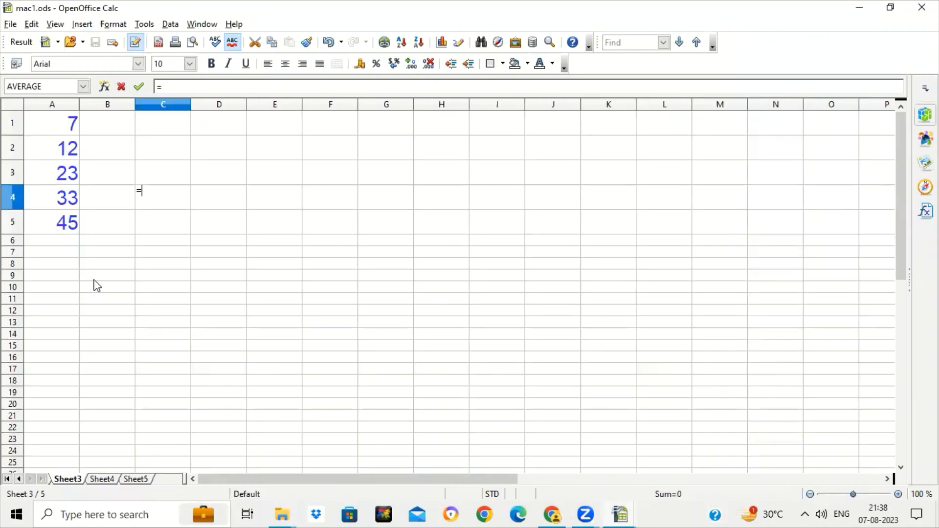
text(MSG())
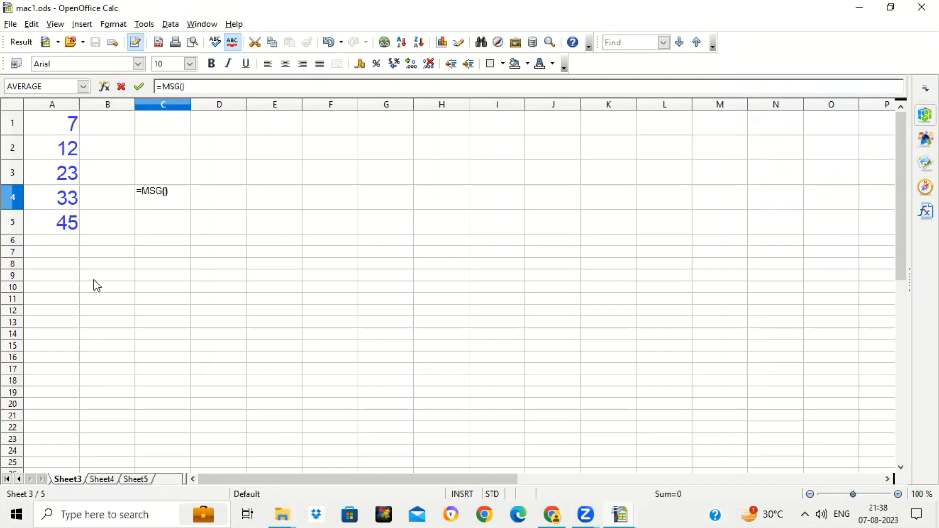
key(Return)
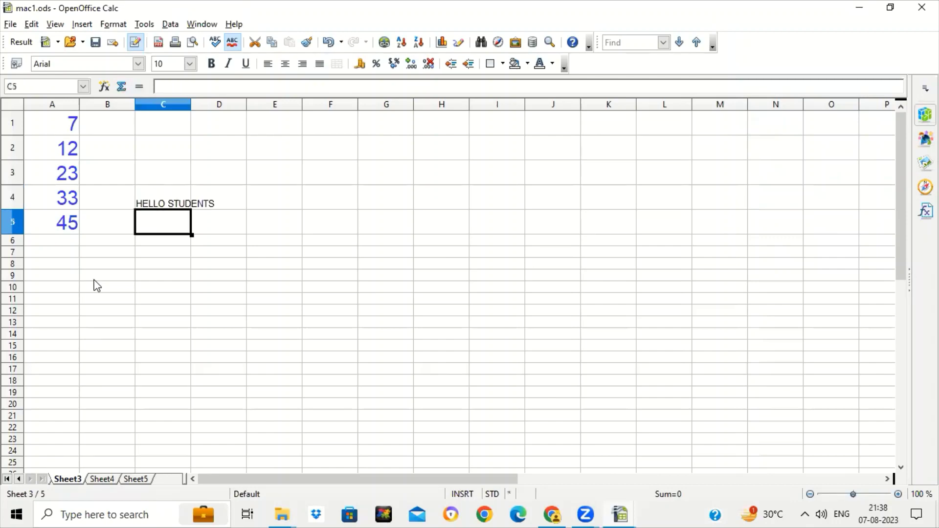
drag(151, 201, 375, 314)
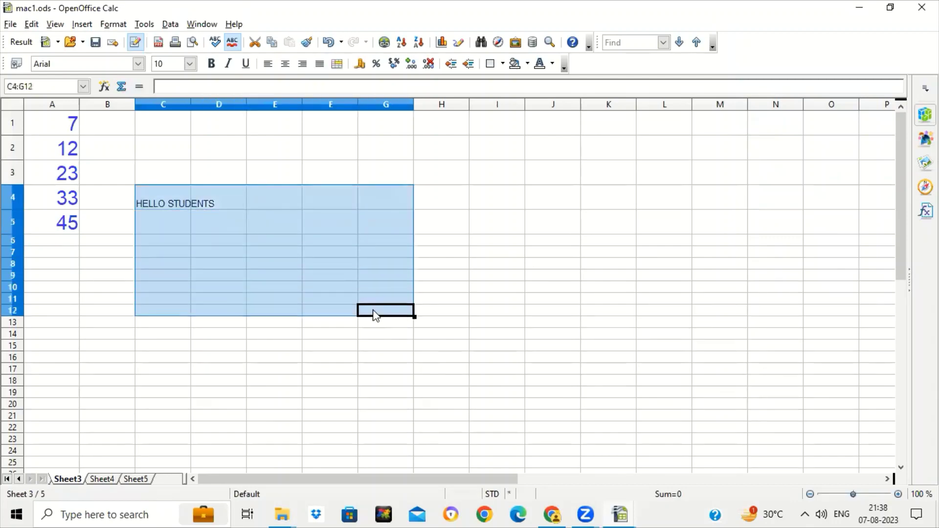
click(189, 63)
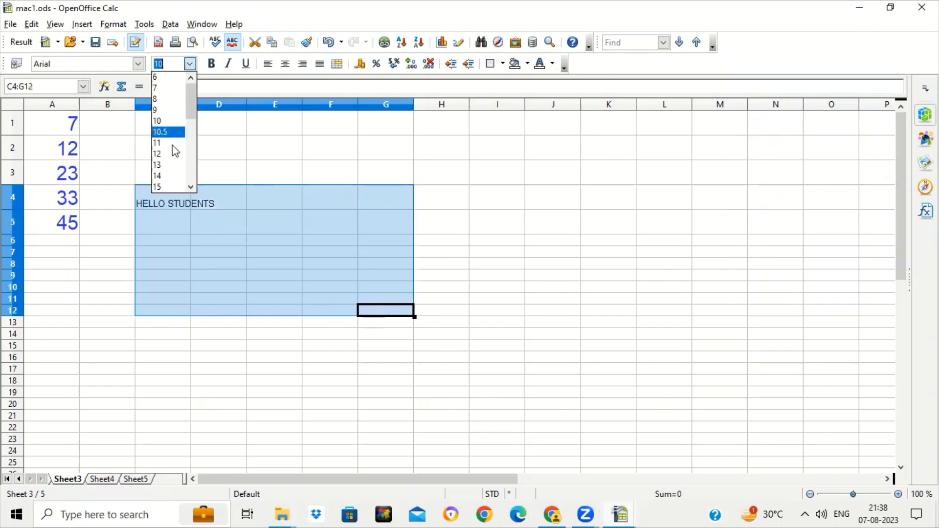
click(172, 185)
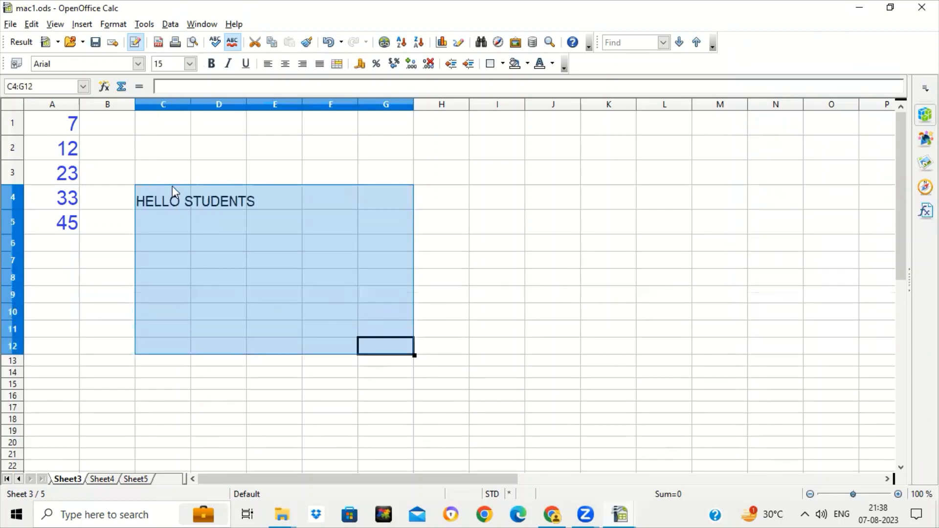
click(172, 231)
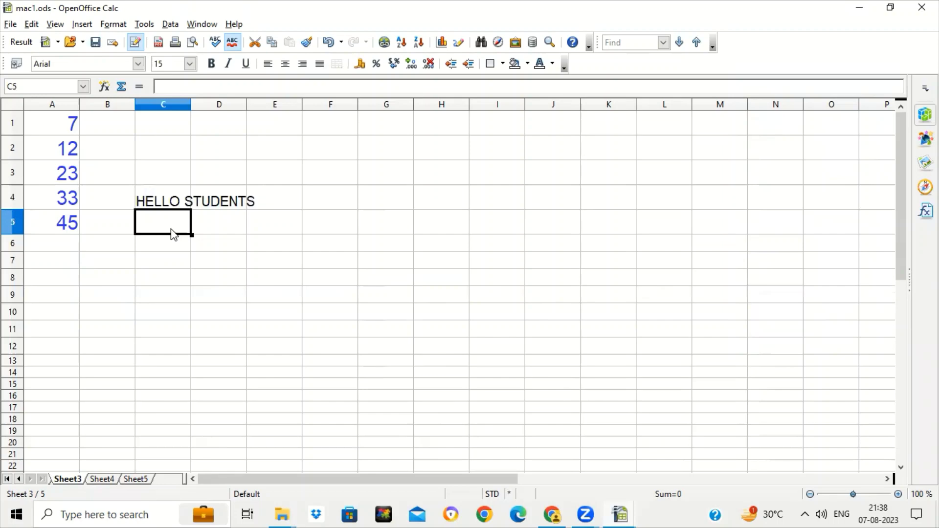
key(Down)
key(Down)
Step: Enter =MSG() in C6 after checking the function name in the Basic code
key(Up)
text(=)
key(BackSpace)
text(=MSG)
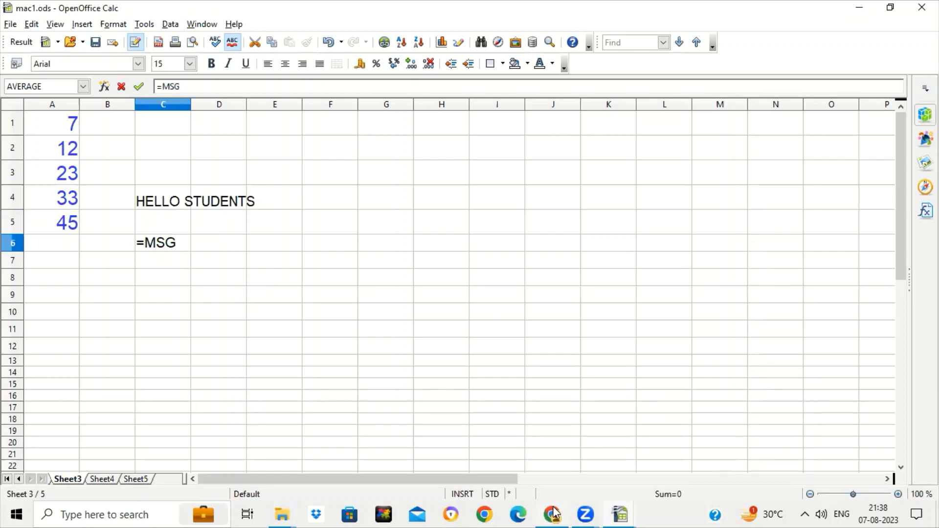
mouse_move(615, 513)
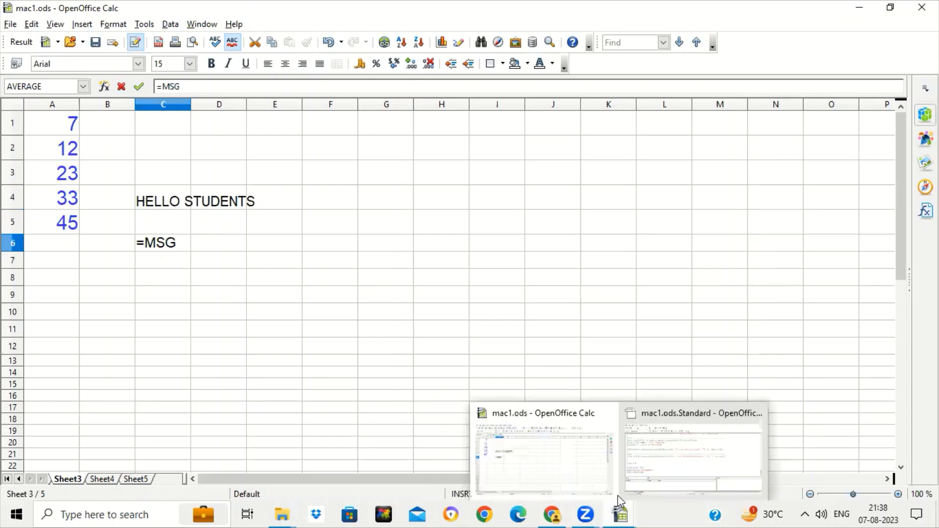
click(636, 468)
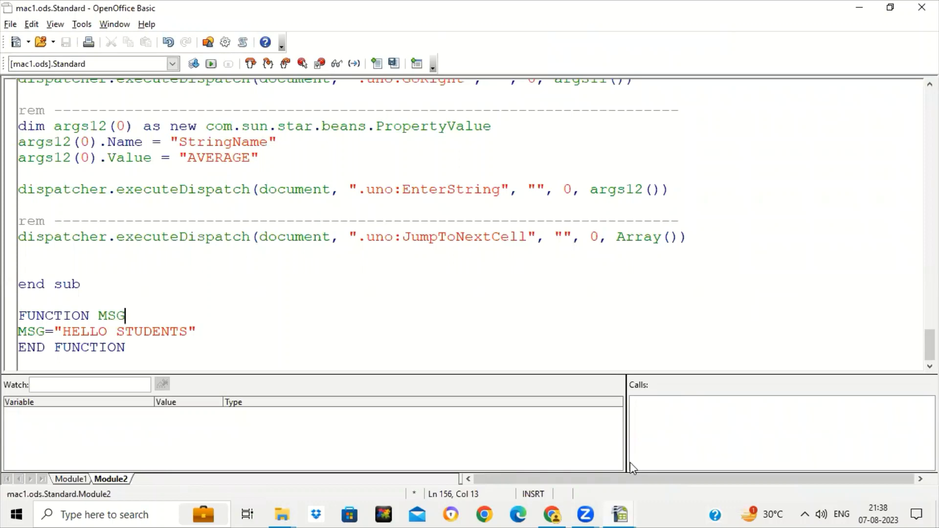
mouse_move(617, 513)
click(575, 476)
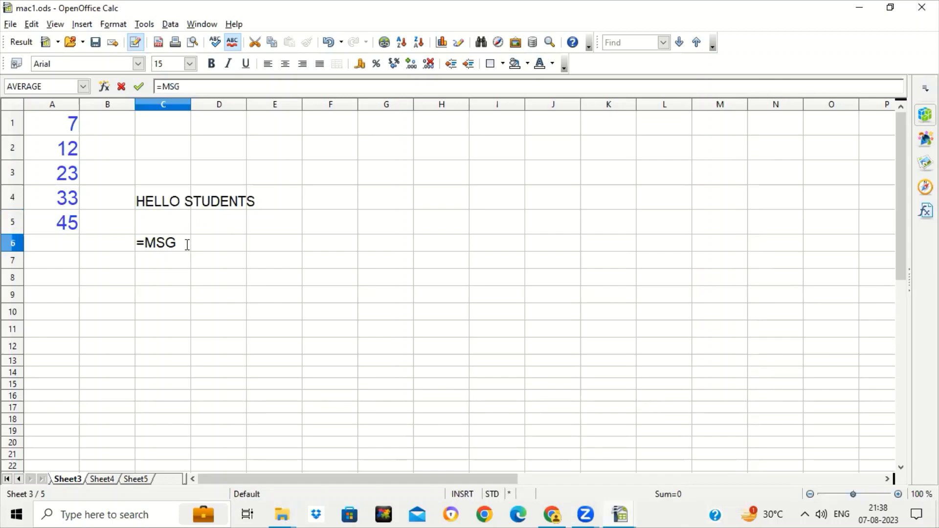
text(())
key(Return)
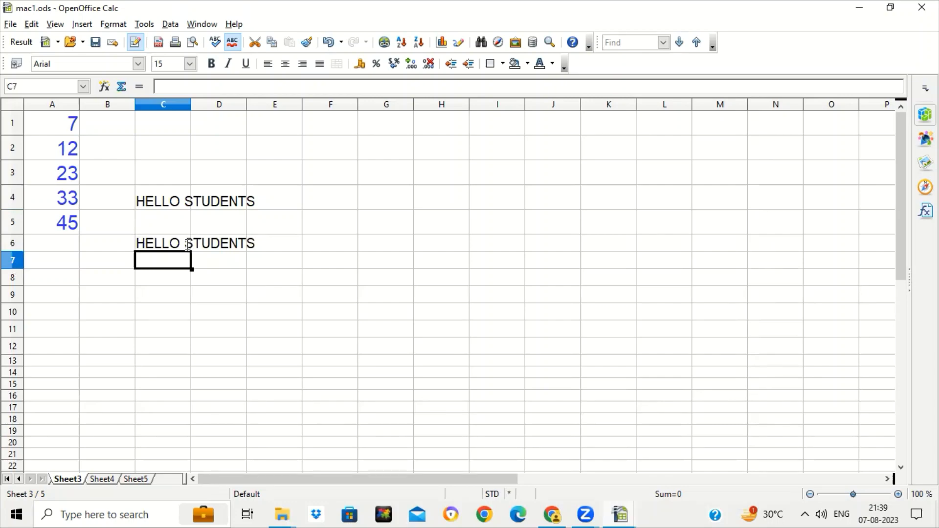
Step: Try =TEST(8;2) in C7, then erase it and go back to C6
text(=TEST)
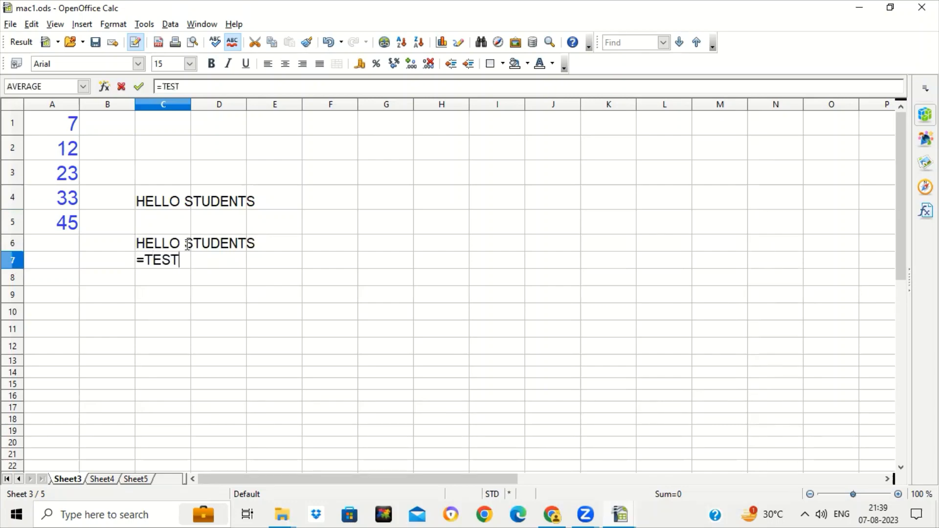
text((8;2))
key(BackSpace)
key(BackSpace)
key(BackSpace)
key(BackSpace)
key(BackSpace)
key(BackSpace)
key(BackSpace)
key(BackSpace)
key(BackSpace)
key(BackSpace)
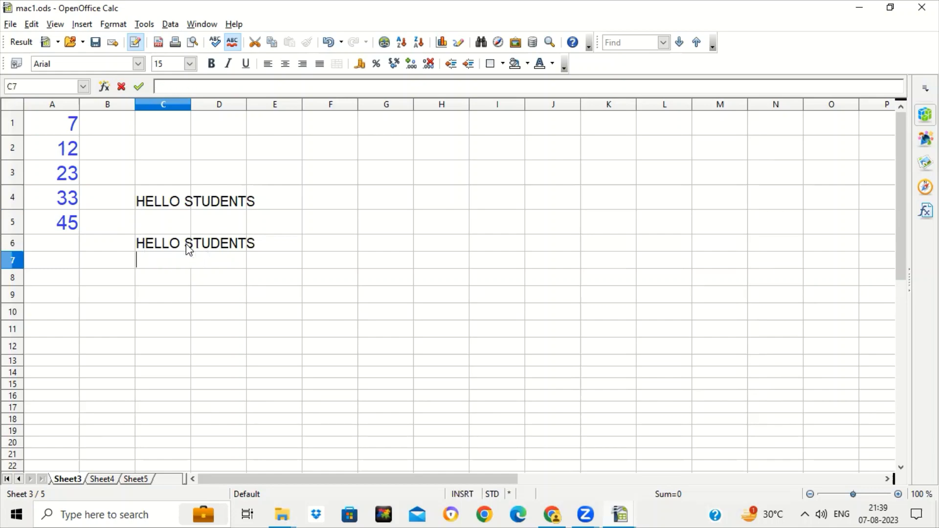
click(189, 249)
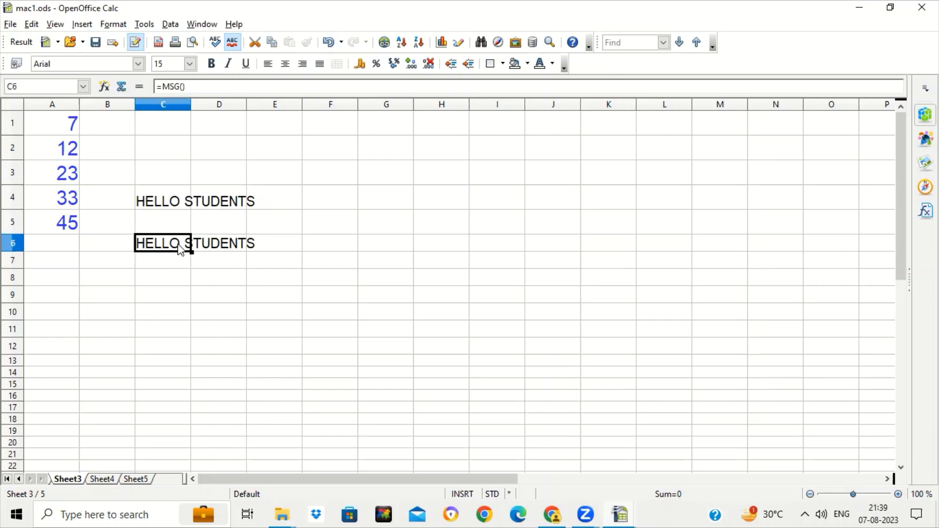
key(alt+t)
Step: Start a macro recording and immediately stop it
mouse_move(181, 238)
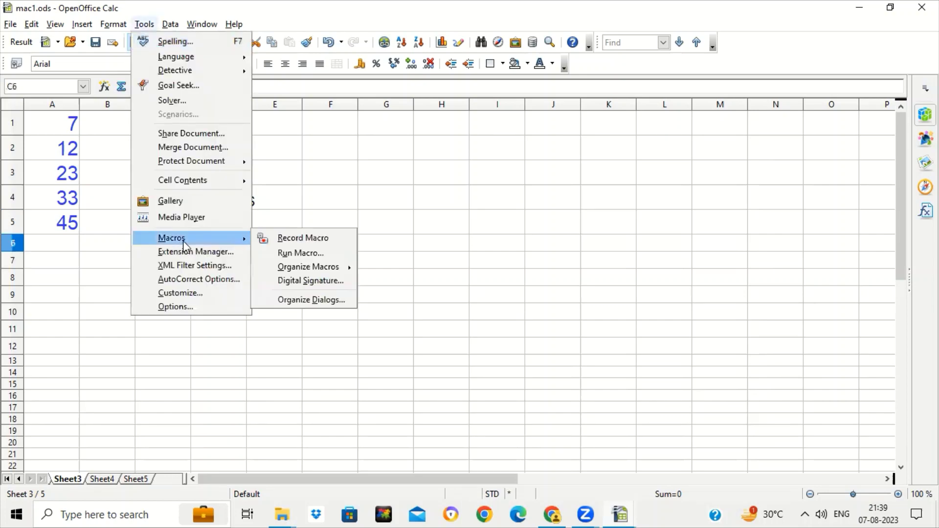
click(287, 239)
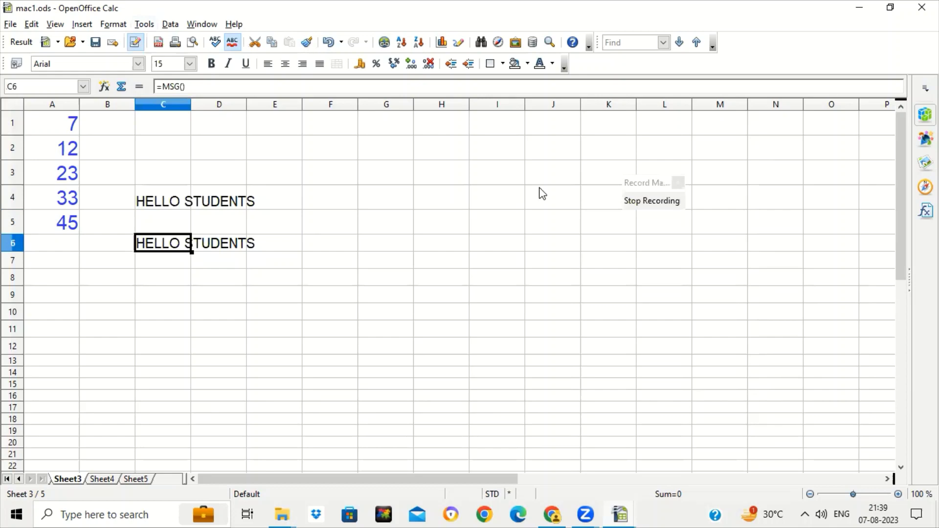
click(678, 183)
Step: Reopen Module2 of mac1.ods via the OpenOffice Basic macro organizer
key(alt+t)
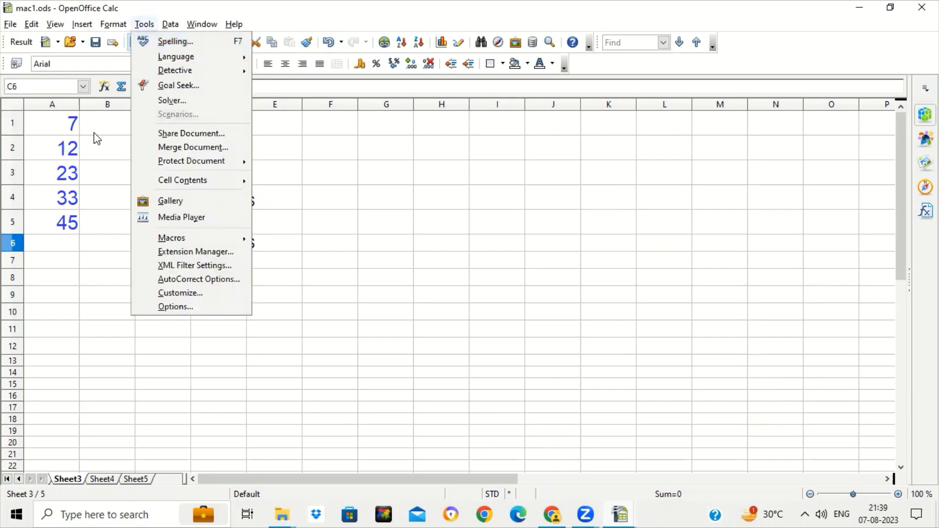
mouse_move(187, 239)
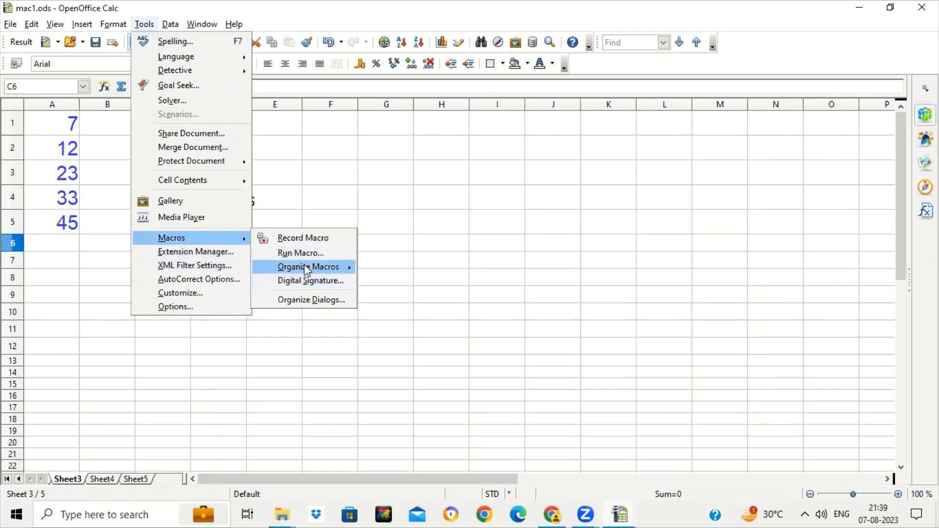
mouse_move(304, 268)
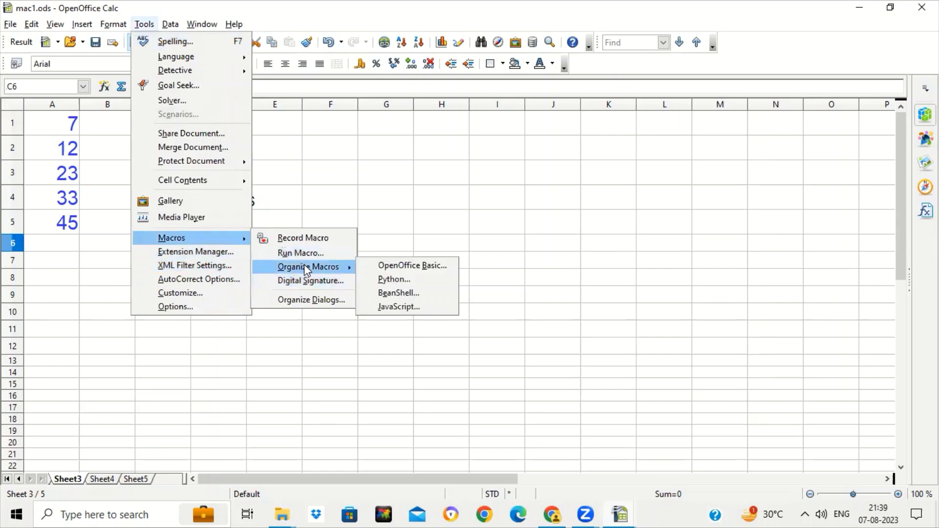
click(415, 269)
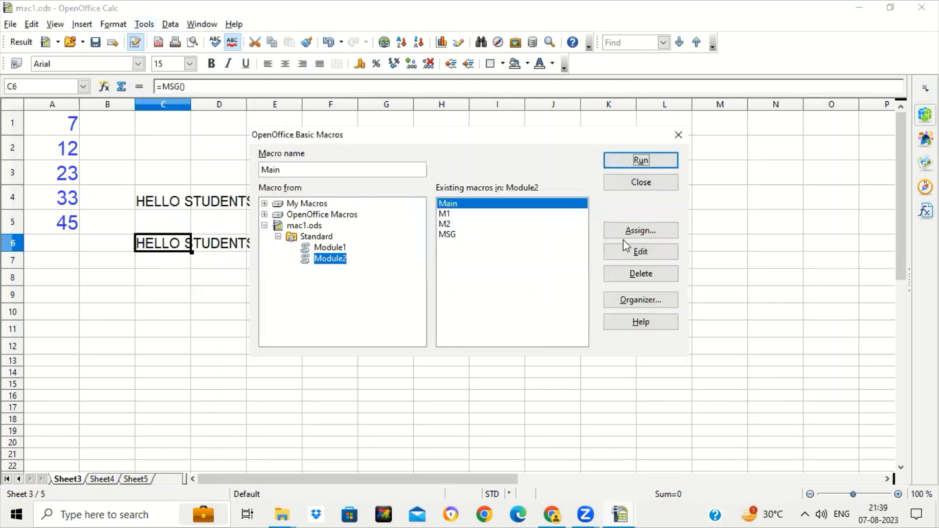
click(631, 254)
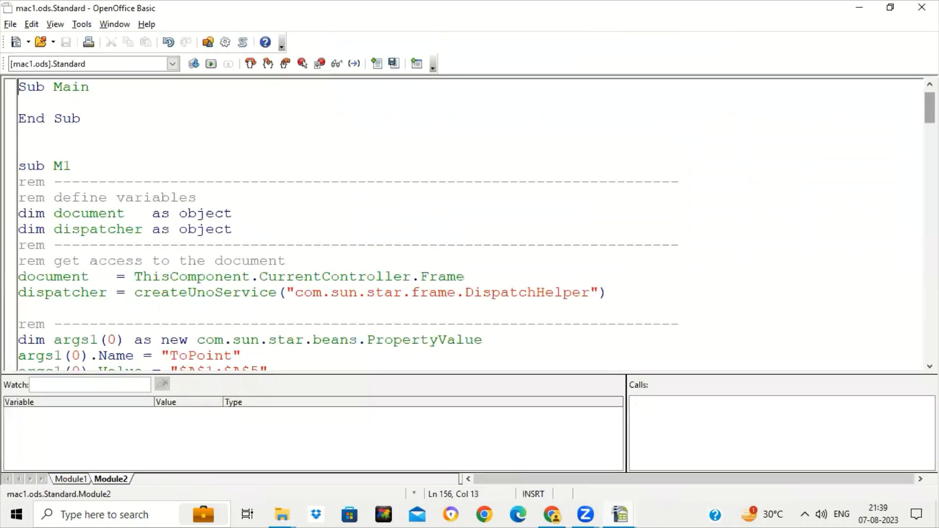
Step: Below MSG, write FUNCTION TEST(X,Y), TEST=X-Y, END FUNCTION and save the module
scroll(470, 225, down, 20)
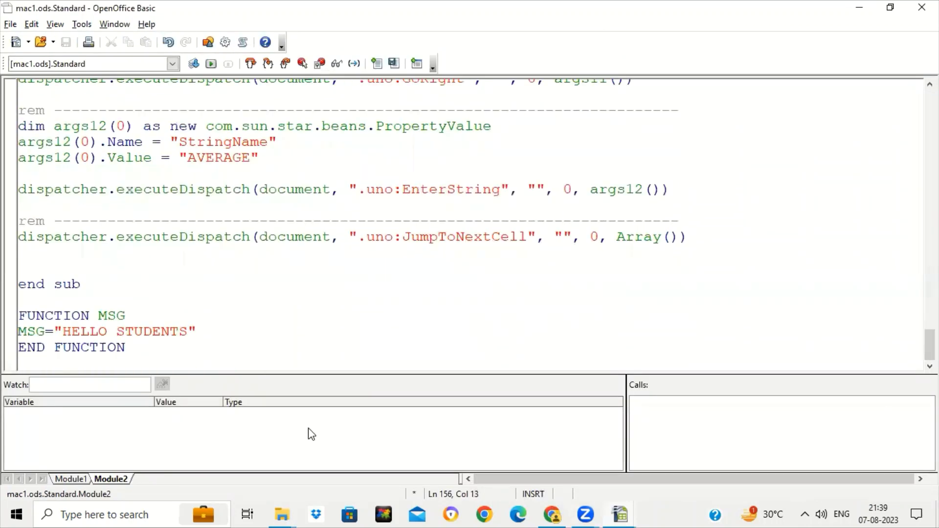
key(Return)
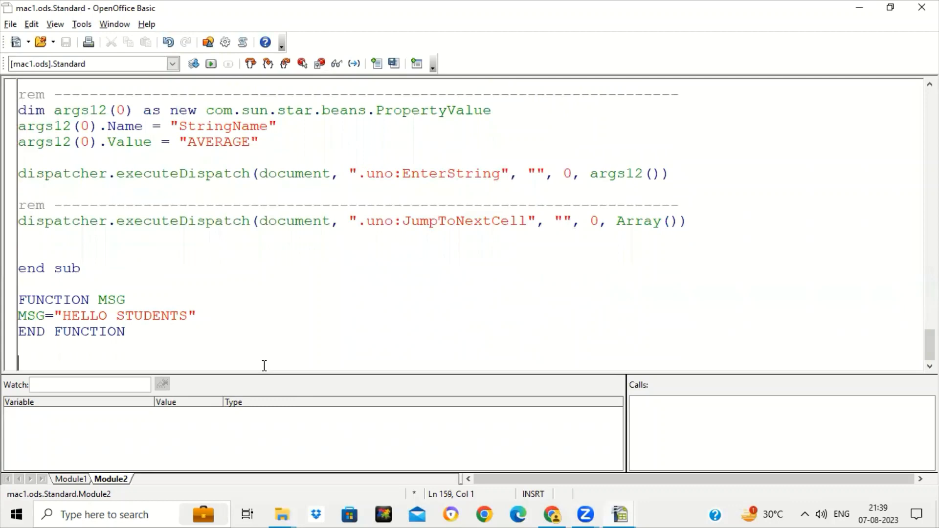
text(FUNCTION TEST)
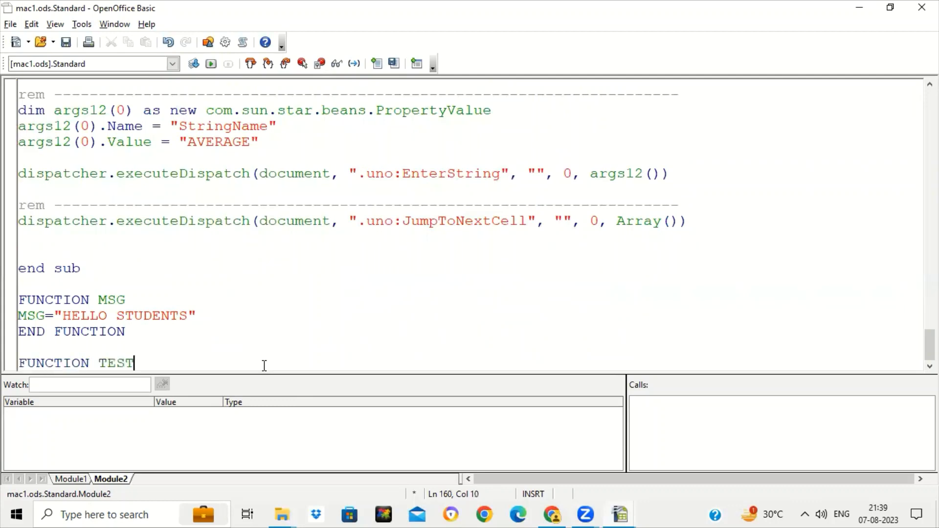
key(Return)
key(BackSpace)
text((X,Y))
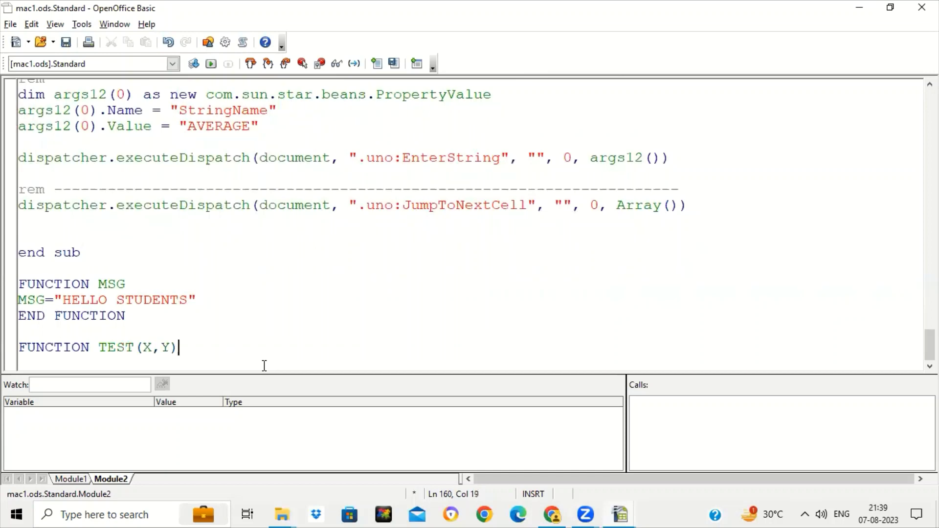
key(Return)
text(TEST)
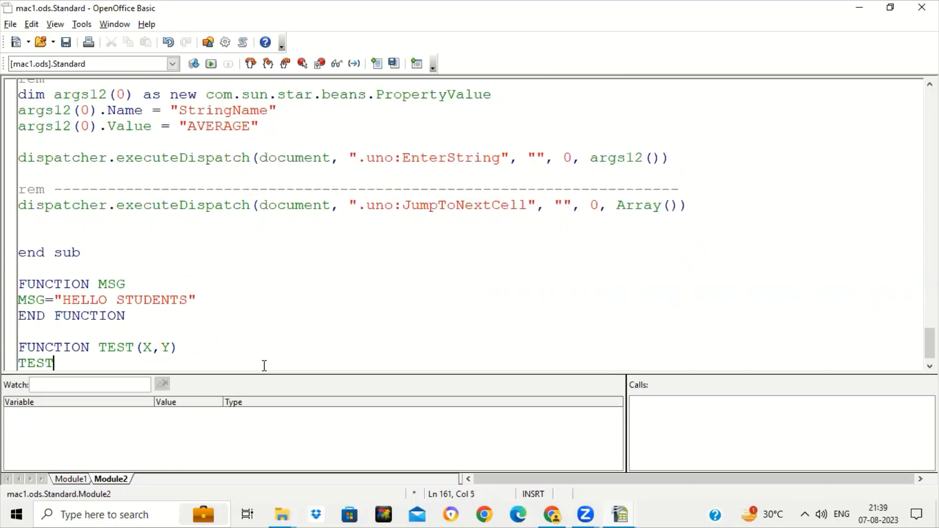
text(=X-Y)
key(Return)
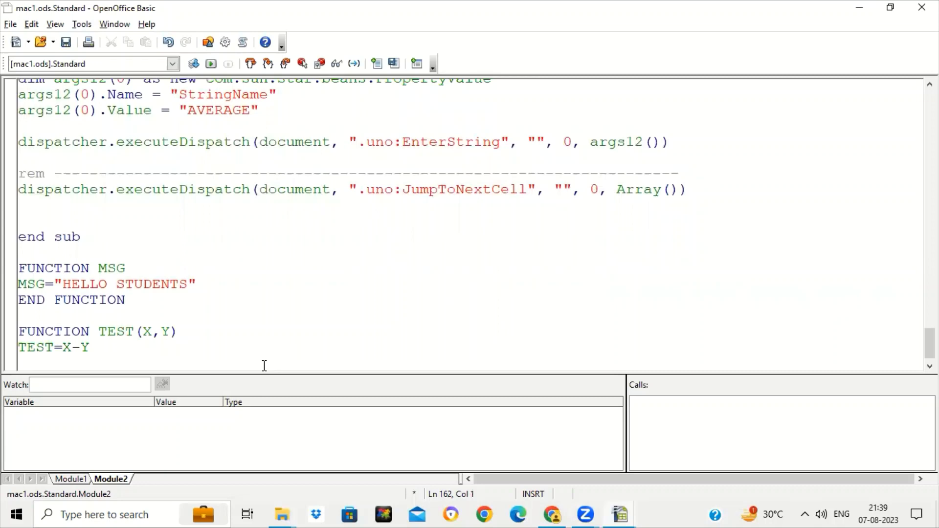
text(END FUNCTION)
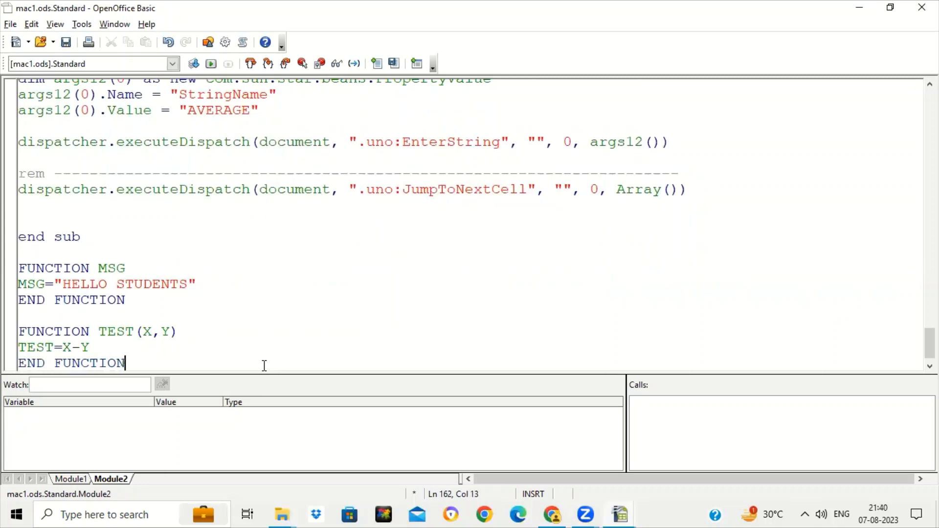
key(Return)
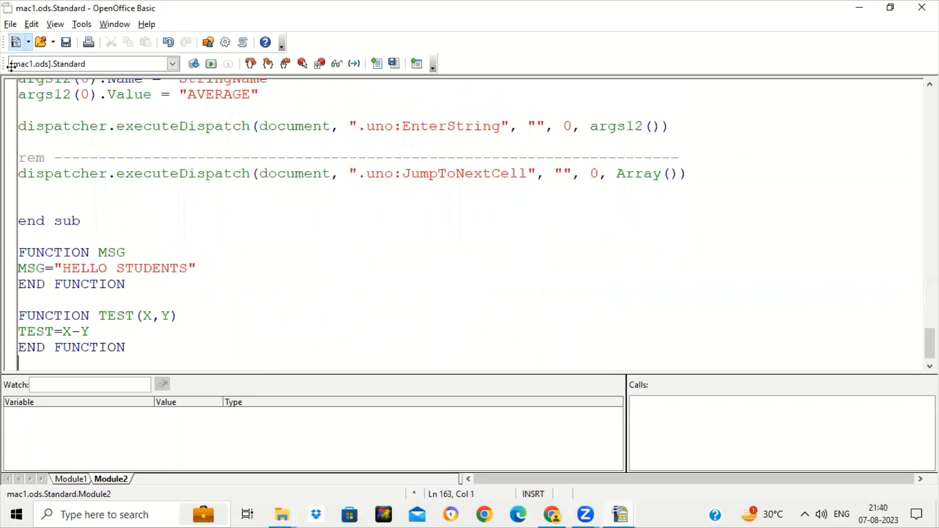
key(ctrl+s)
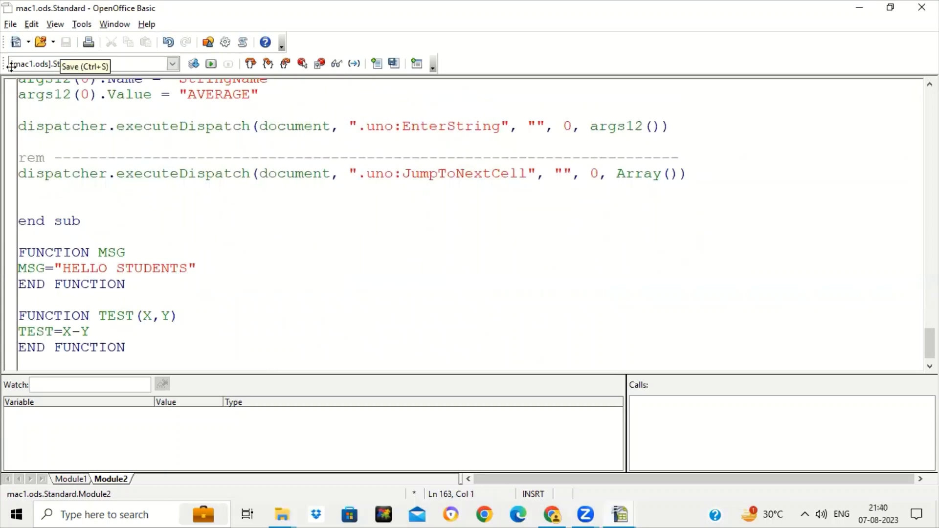
Step: Back in mac1.ods, start a TEST formula in B8 and then abandon it
mouse_move(627, 509)
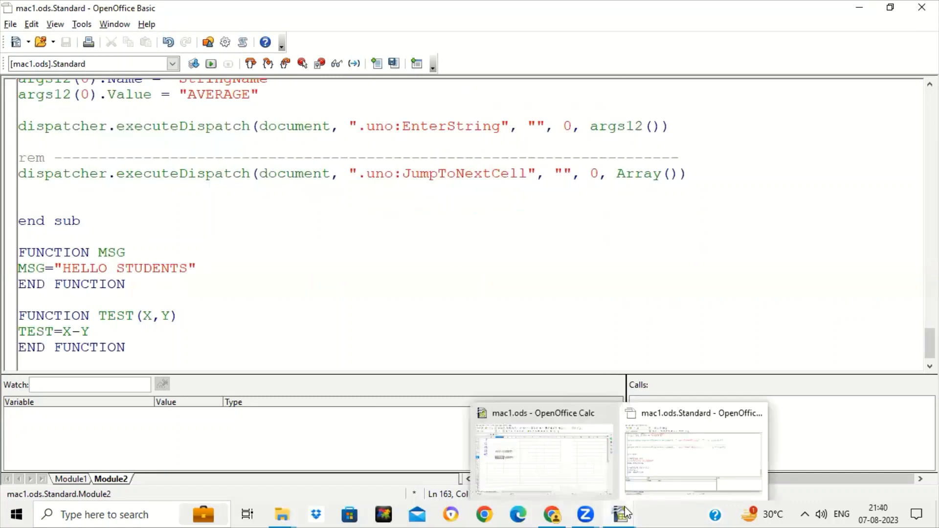
click(562, 467)
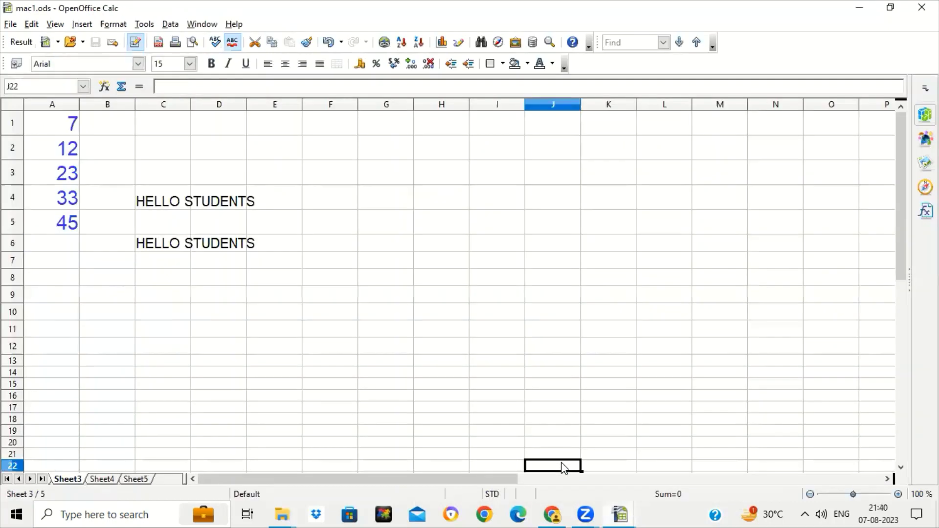
click(562, 465)
click(112, 260)
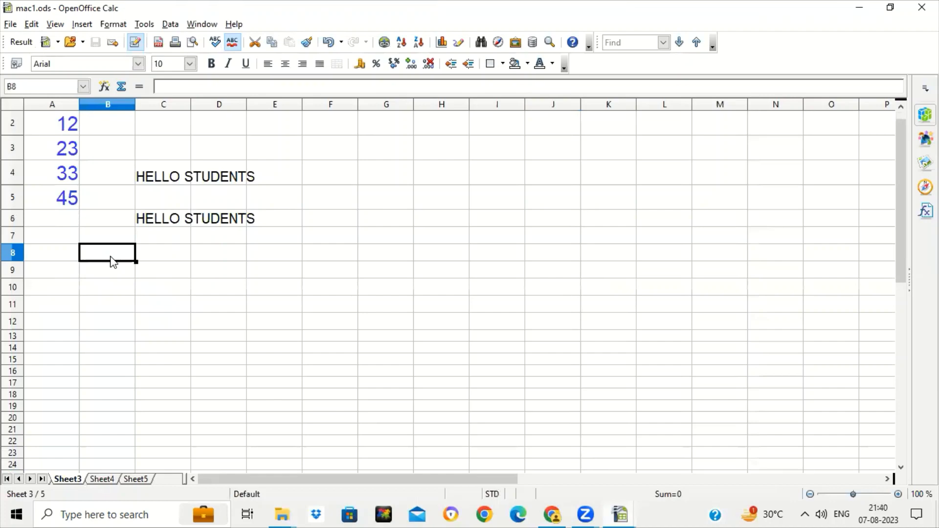
text(=TEST)
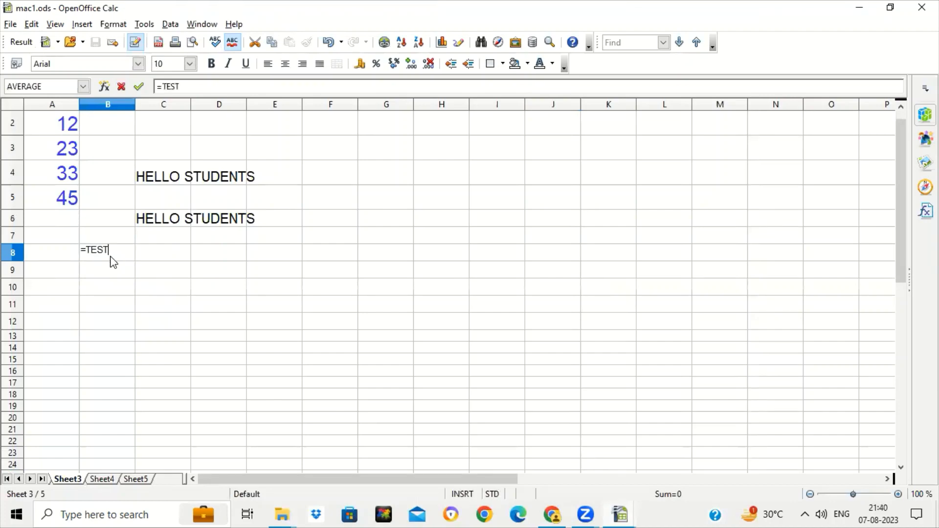
key(BackSpace)
key(BackSpace)
key(BackSpace)
key(BackSpace)
key(BackSpace)
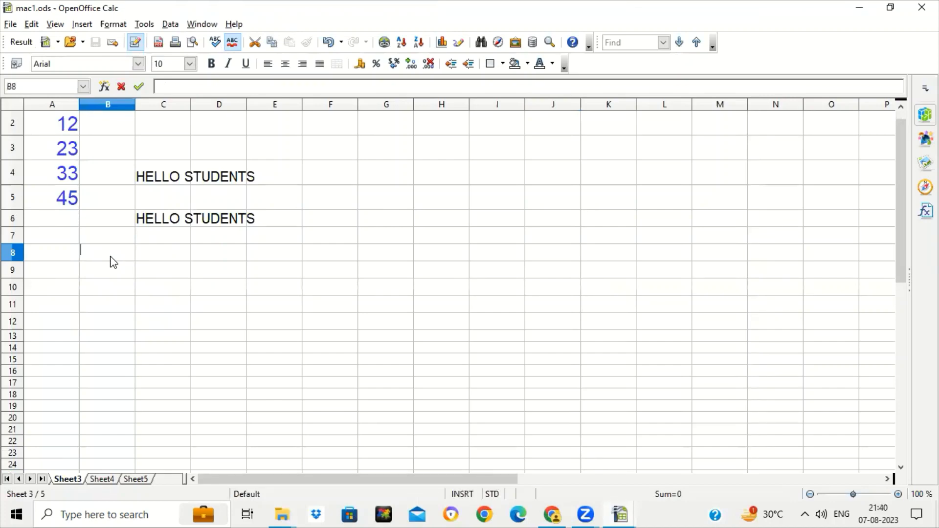
click(167, 310)
Step: Set the font size of cells A7:H12 to 20
drag(67, 235, 447, 324)
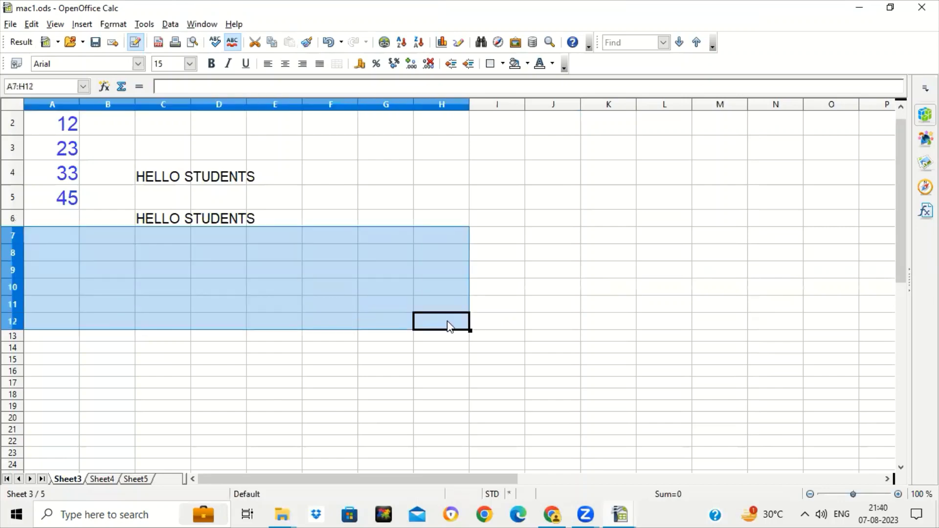
click(191, 64)
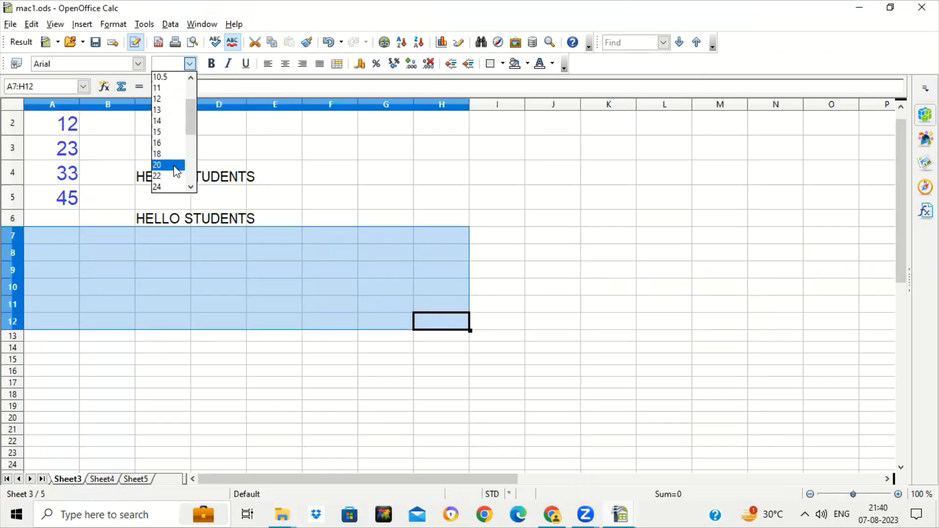
click(174, 171)
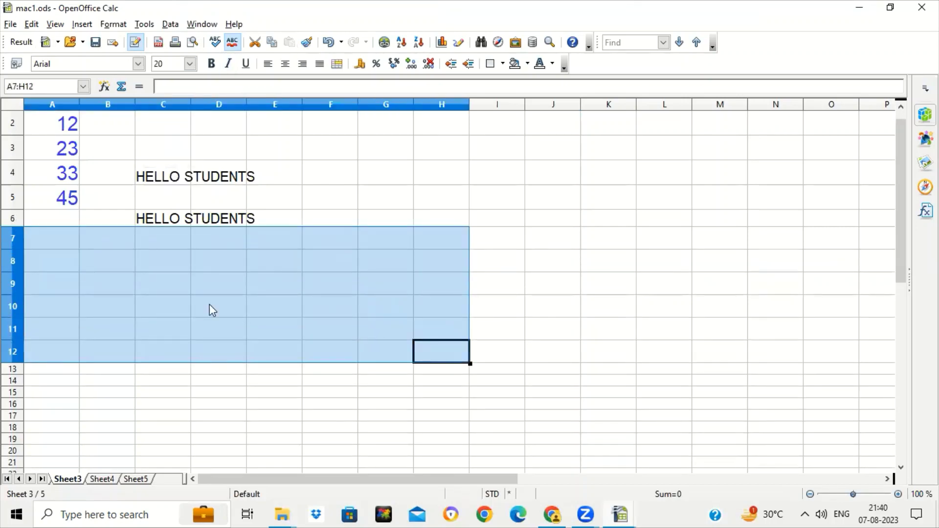
Step: Enter =TEST(12;4) in D9 and =TEST(80;34) in D10, giving 8 and 46
click(207, 292)
text(=TE)
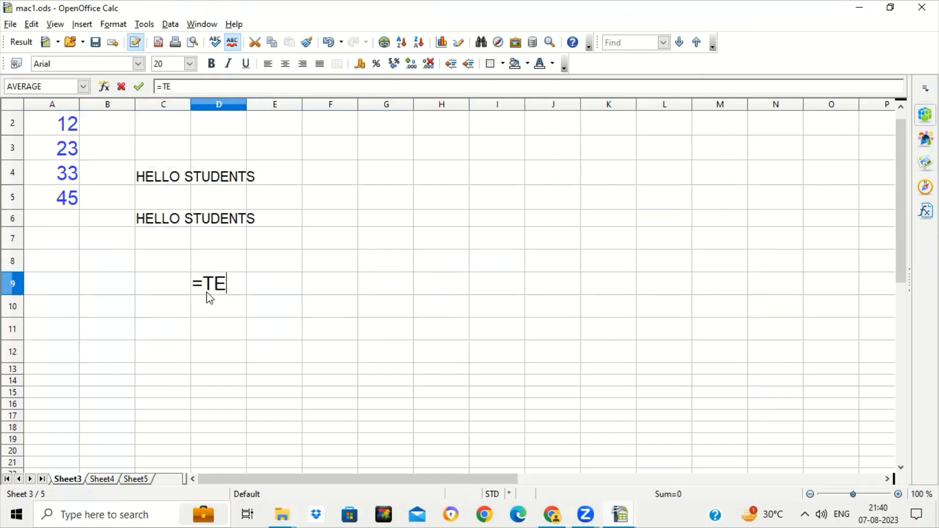
text(ST(12;4))
key(Return)
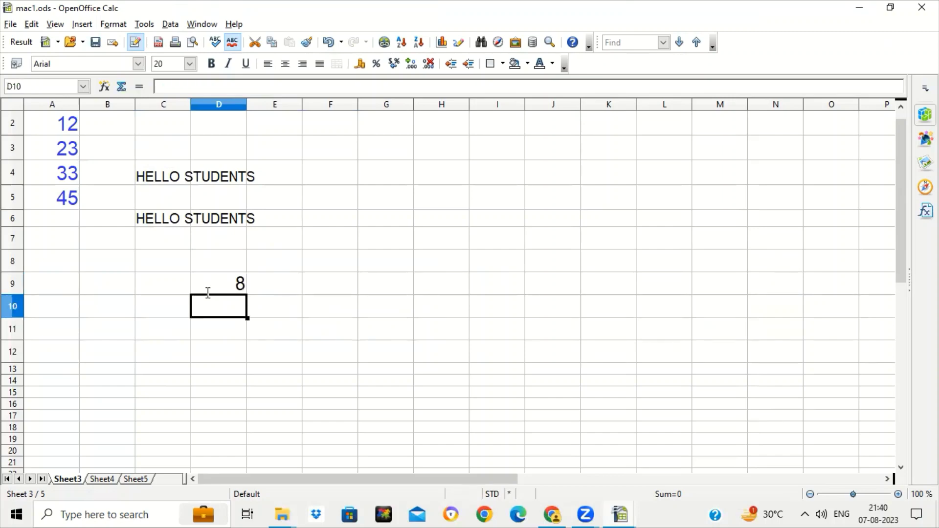
text(=)
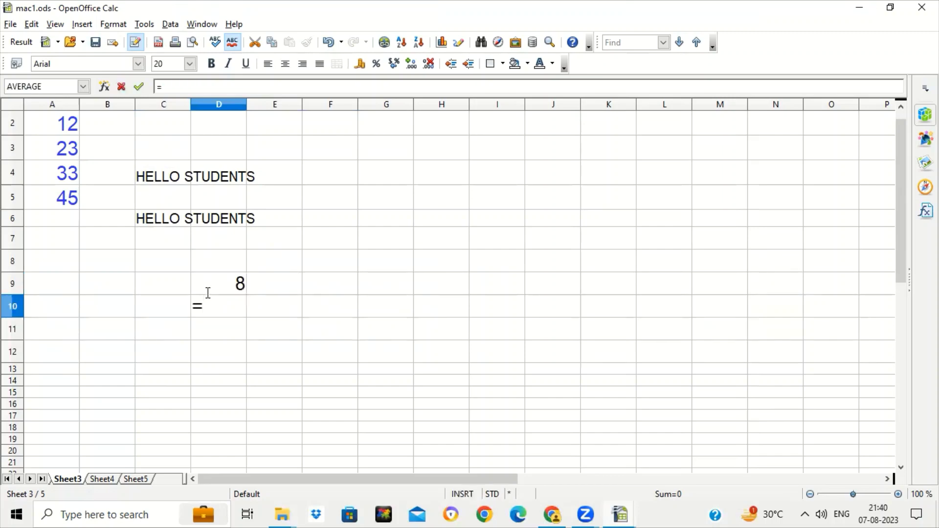
text(TEST(80)
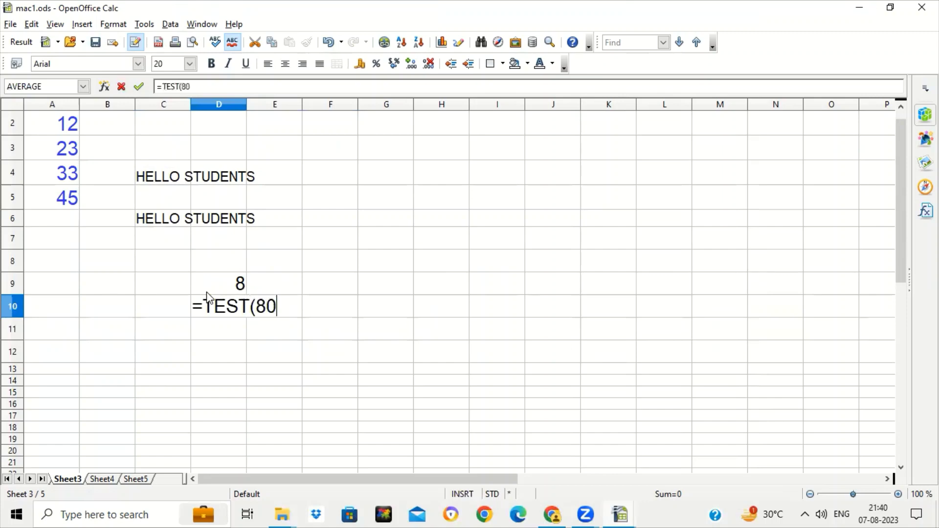
text(;34))
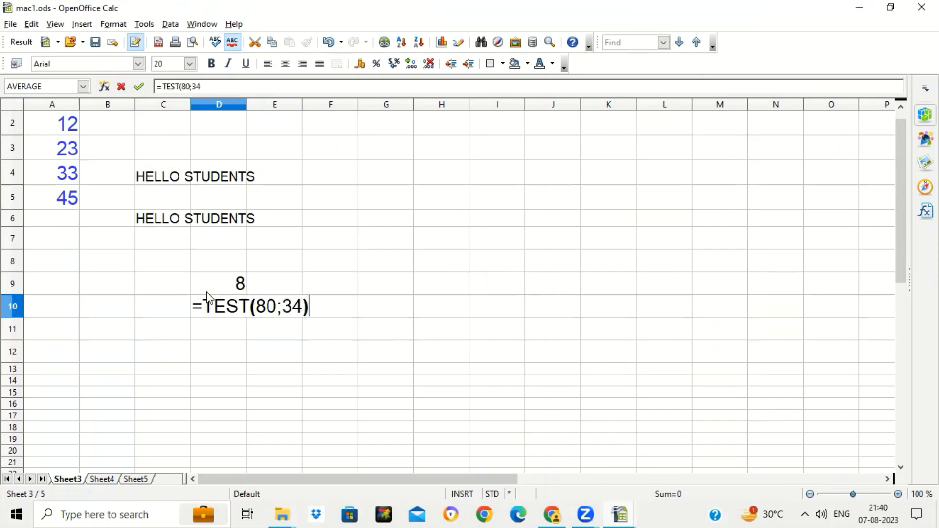
key(Return)
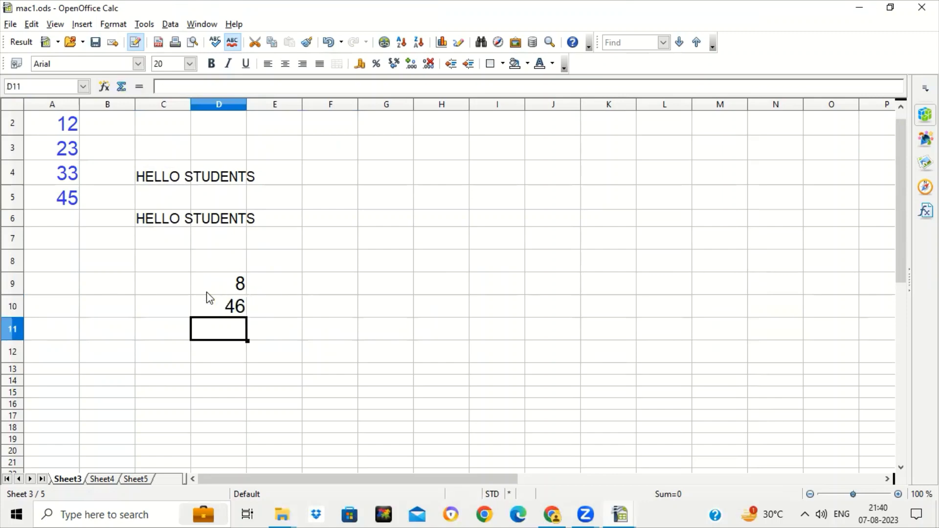